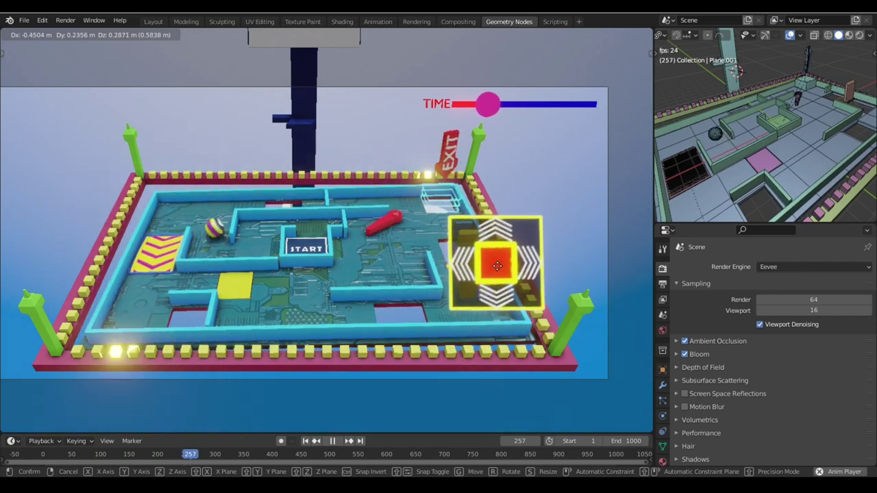
Step: Move the controller square to a new spot across the maze board
key(g)
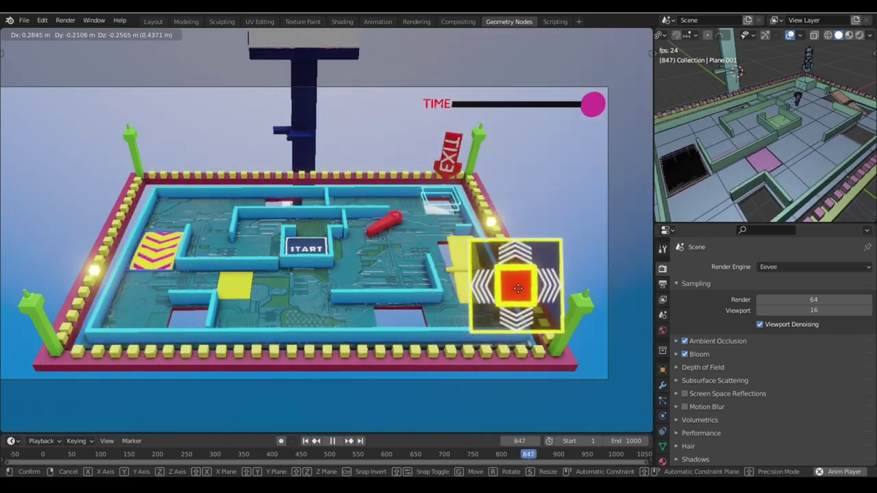
click(519, 289)
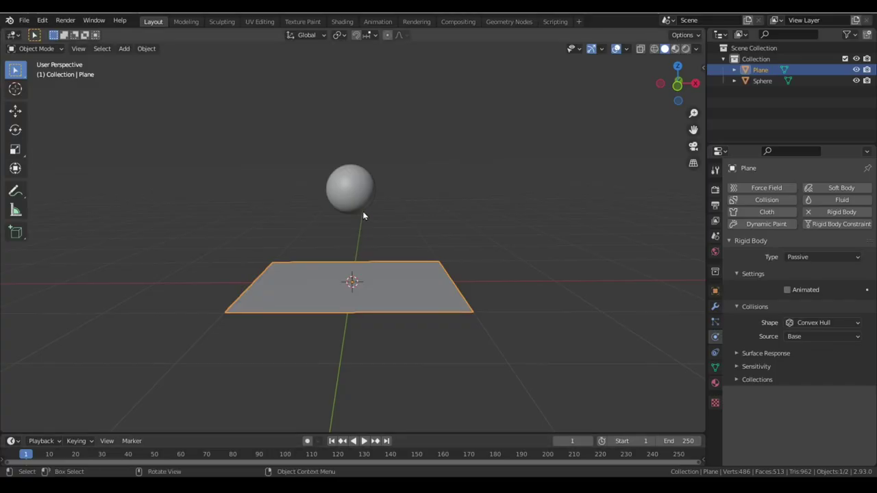
Step: Zoom in on the plane and sphere and move the plane to a new position
scroll(401, 288, up, 2)
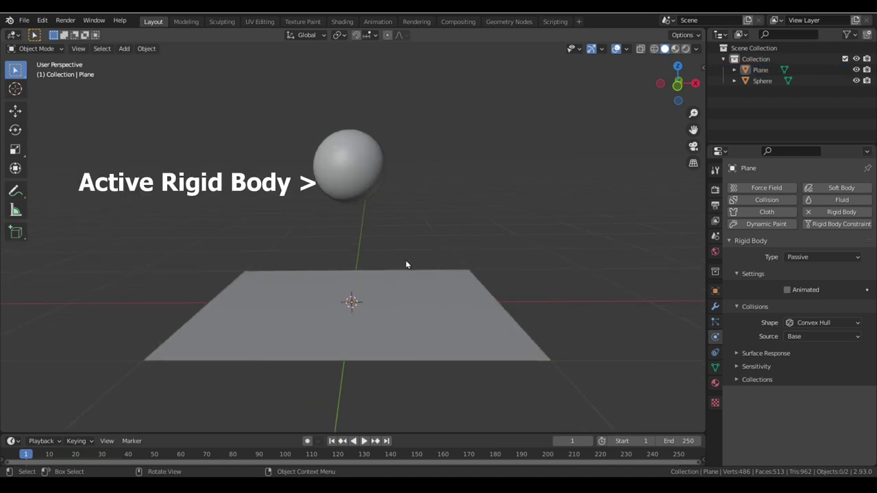
middle_drag(406, 260, 407, 265)
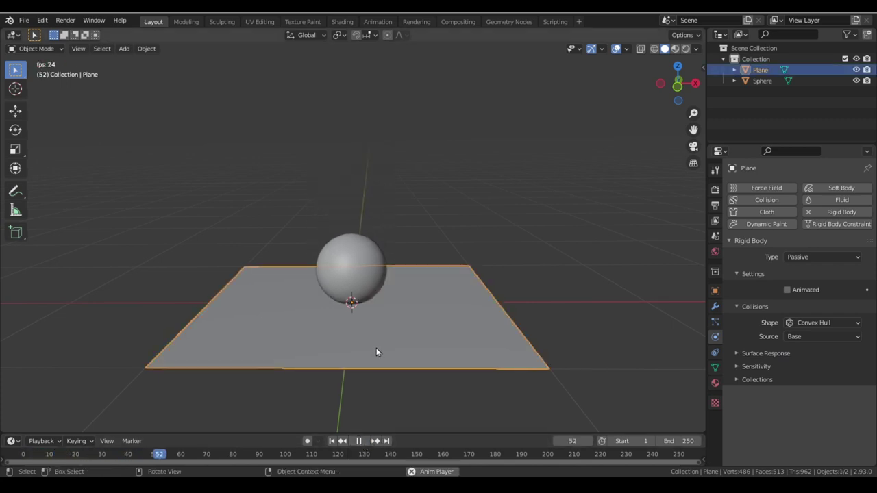
key(g)
click(352, 362)
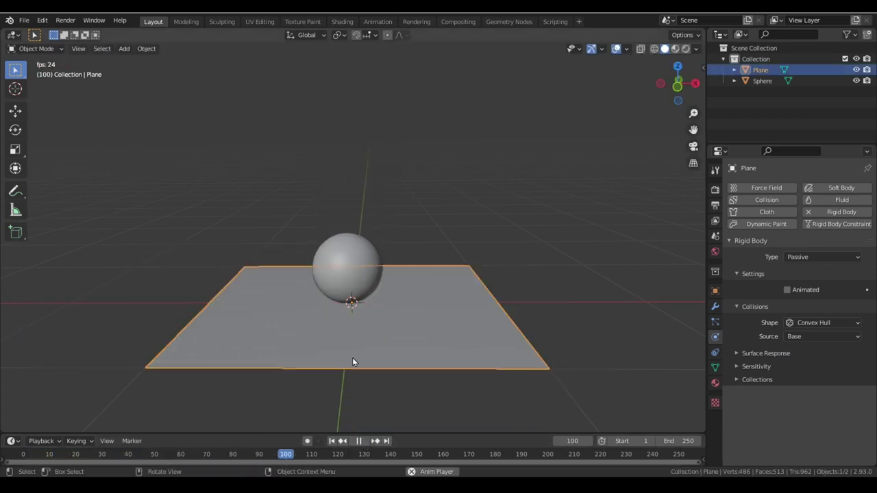
Step: Cancel a free rotation of the plane, stop playback, and start tilting the plane again
key(r)
key(r)
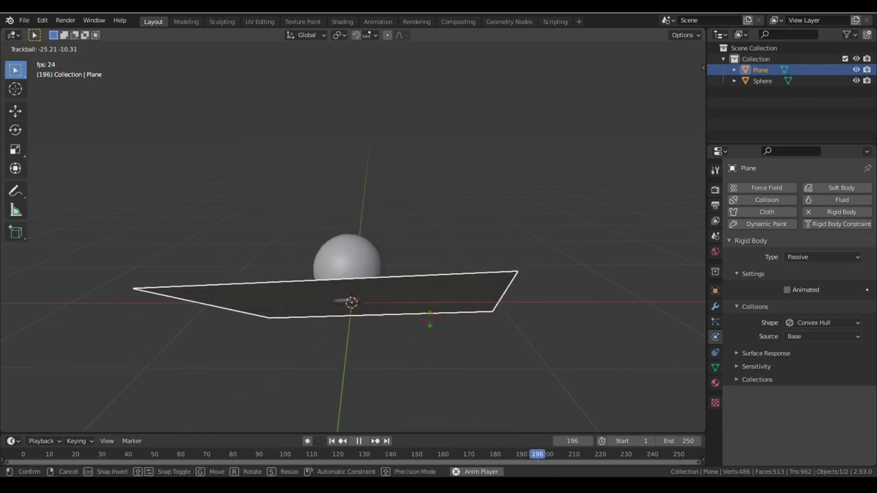
right_click(427, 331)
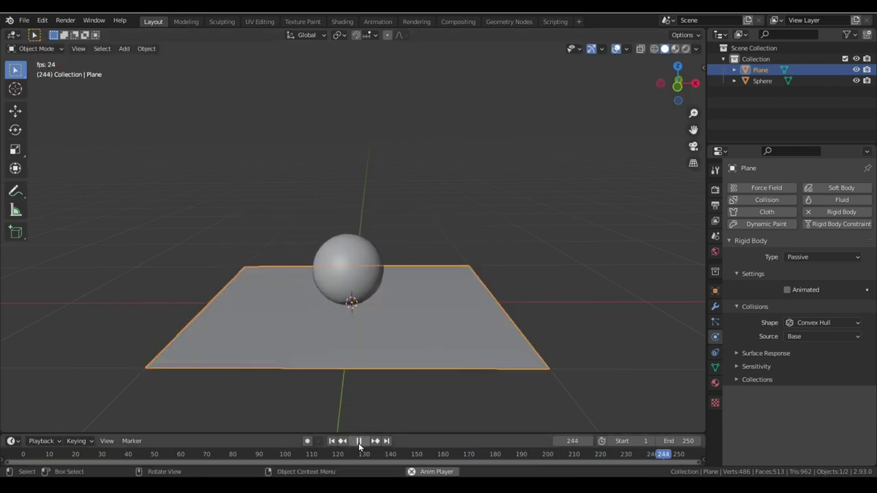
key(Escape)
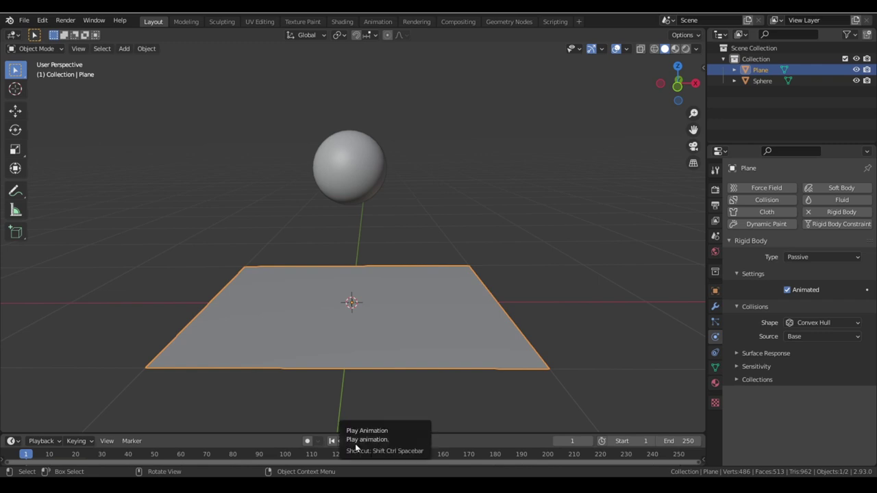
key(r)
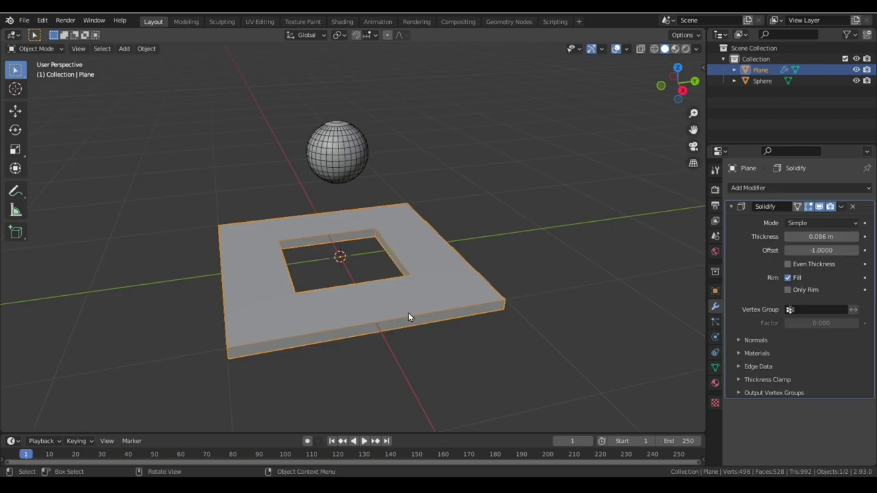
Step: Play the simulation and move the holed plane beneath the falling sphere
key(space)
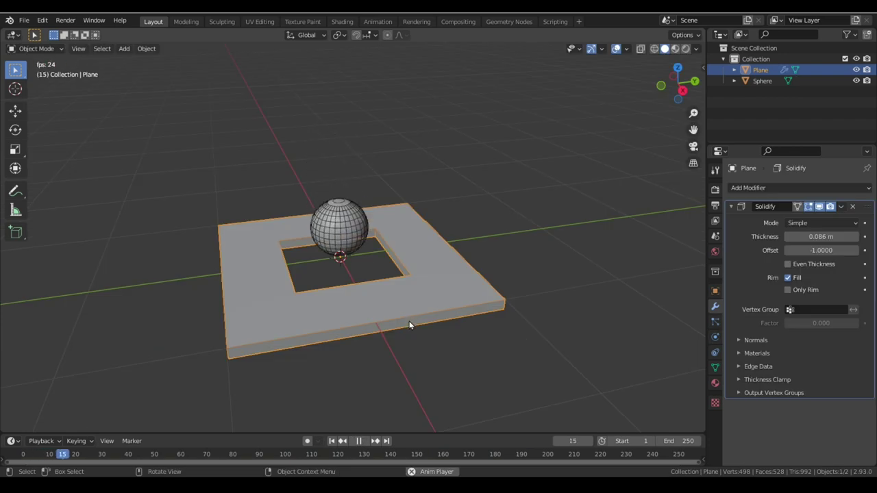
key(g)
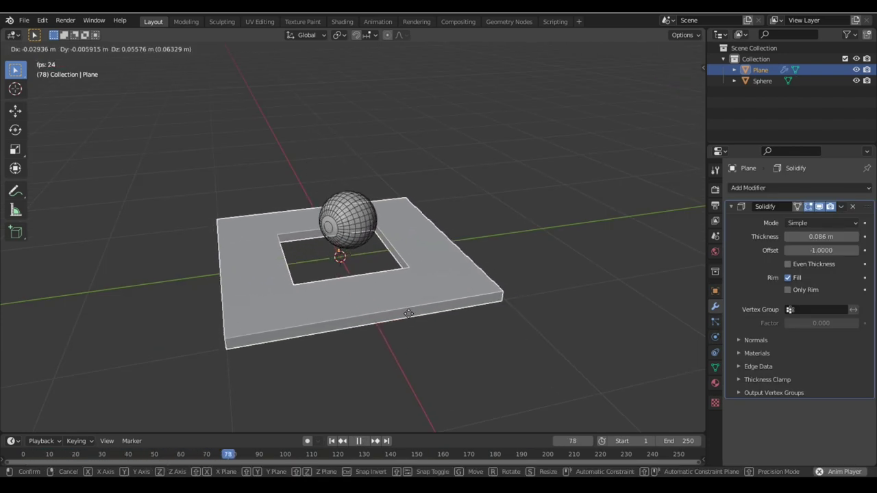
click(408, 311)
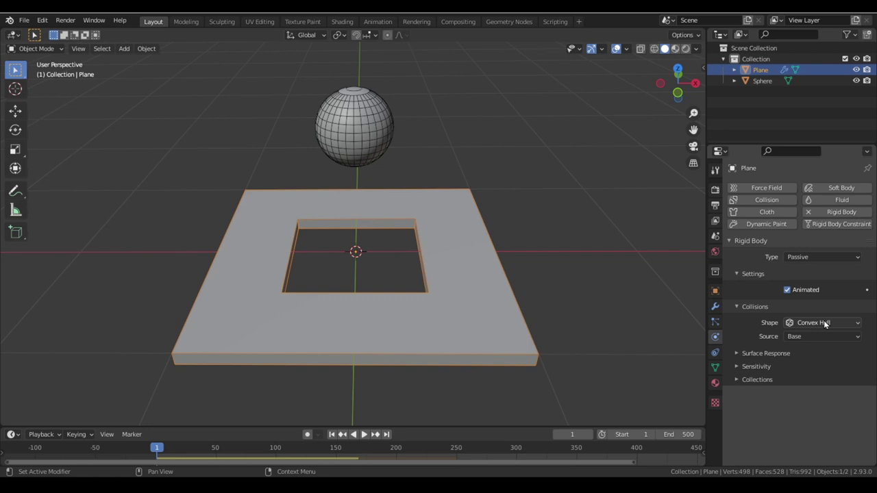
Step: Set the holed plane's collision shape to Mesh and play to watch the sphere drop through
click(825, 325)
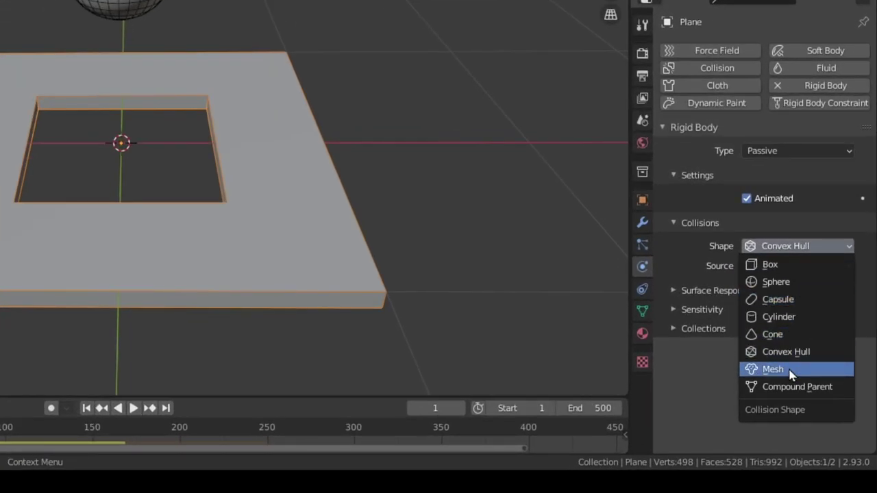
click(789, 371)
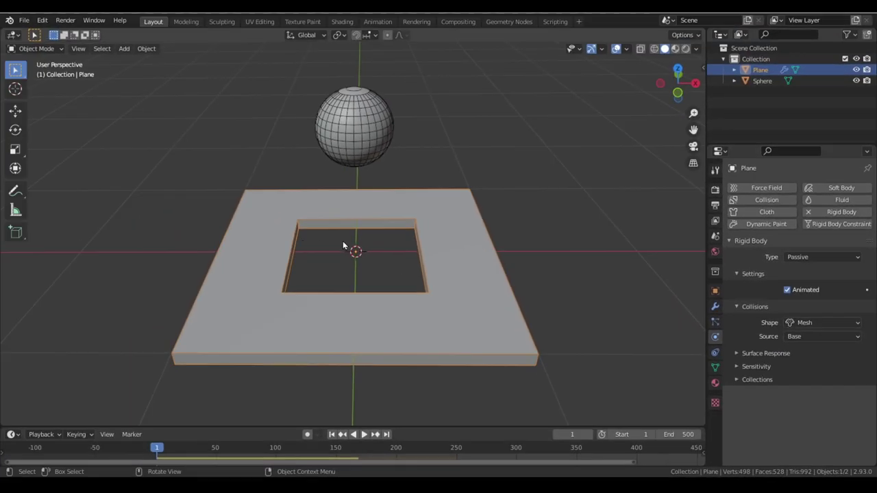
key(space)
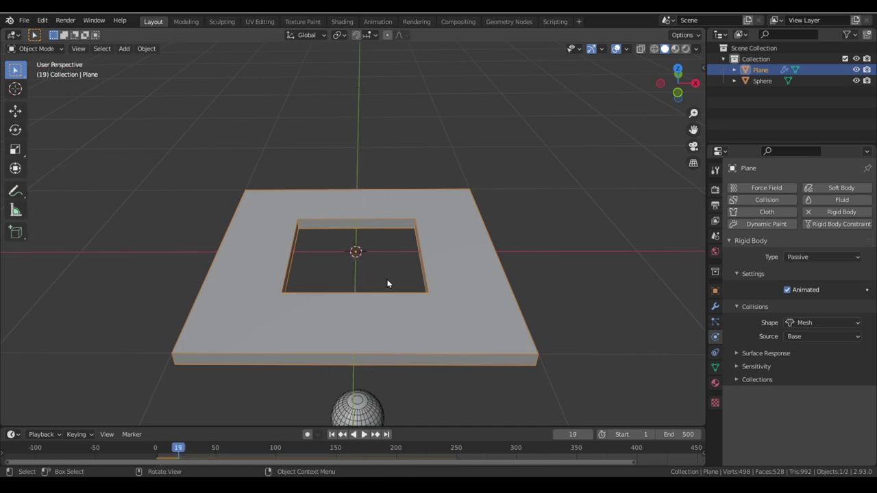
middle_drag(385, 283, 421, 306)
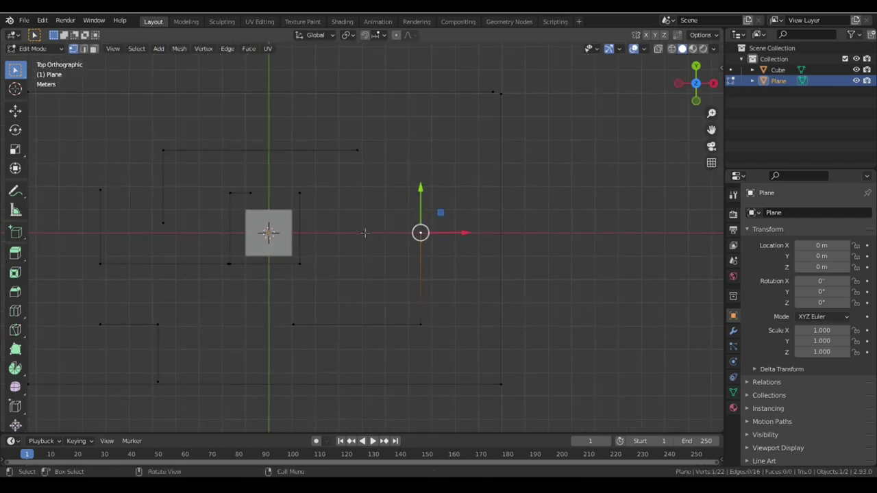
Step: Duplicate a maze vertex to extend the outline, then frame the whole outline
key(shift+d)
scroll(445, 288, up, 4)
click(473, 286)
key(a)
key(shift+c)
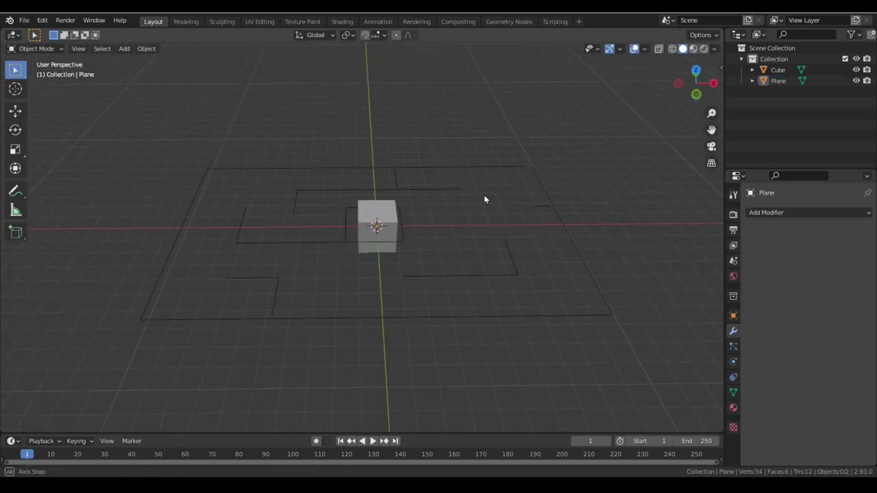
Step: Extrude the maze outline into walls, solidify them to 0.53 m, and add a floor plane
key(a)
key(e)
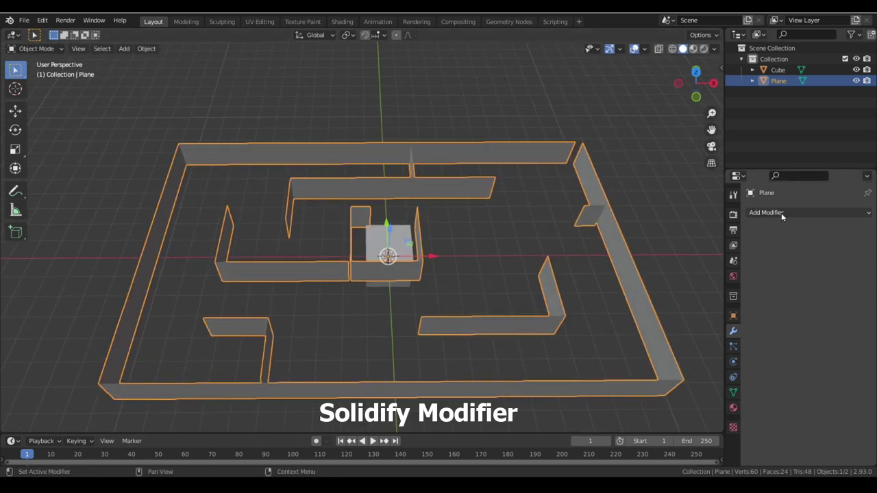
click(781, 213)
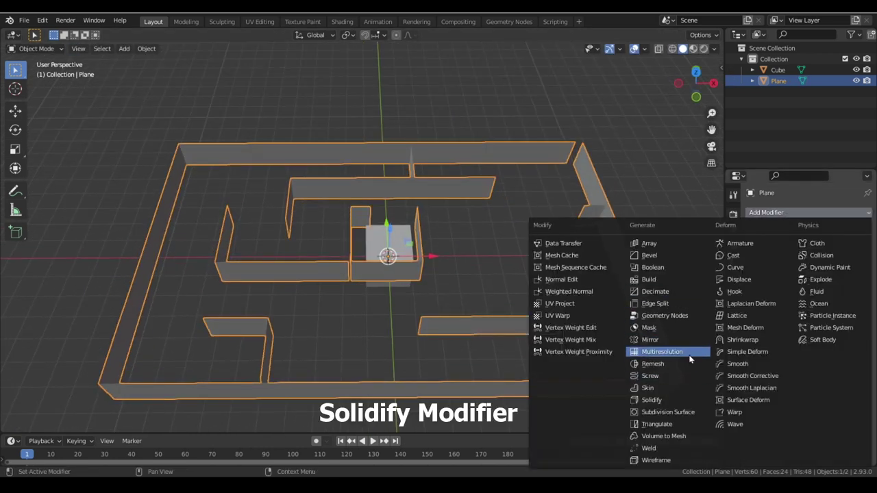
click(682, 399)
drag(822, 262, 849, 262)
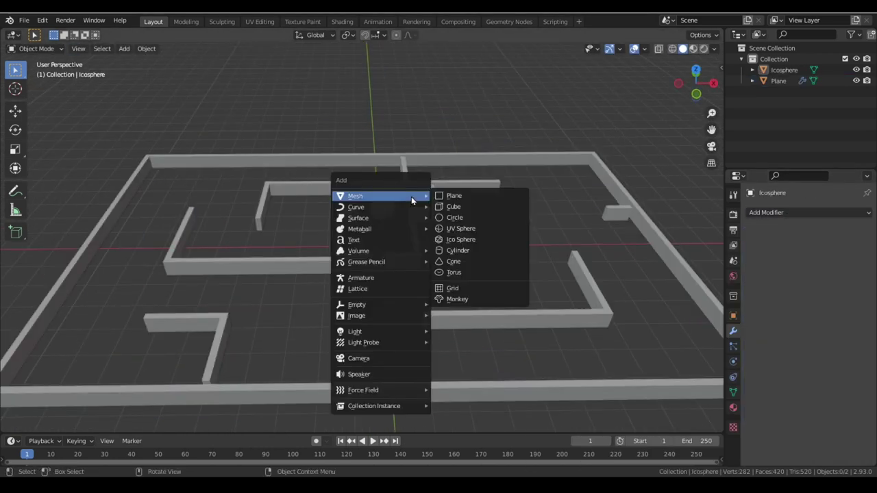
click(454, 196)
scroll(441, 269, down, 2)
Step: In top orthographic view, stretch the floor plane along X to fit the maze
key(s)
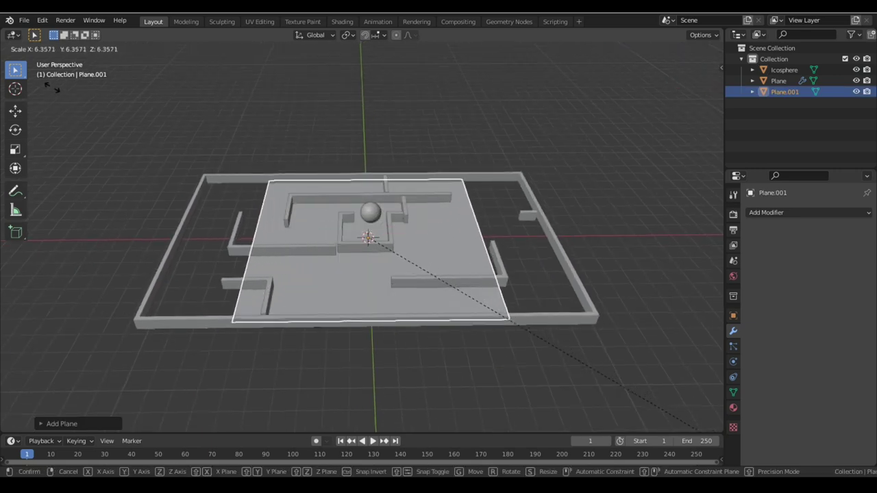
key(KP_7)
scroll(421, 234, down, 3)
key(s)
key(x)
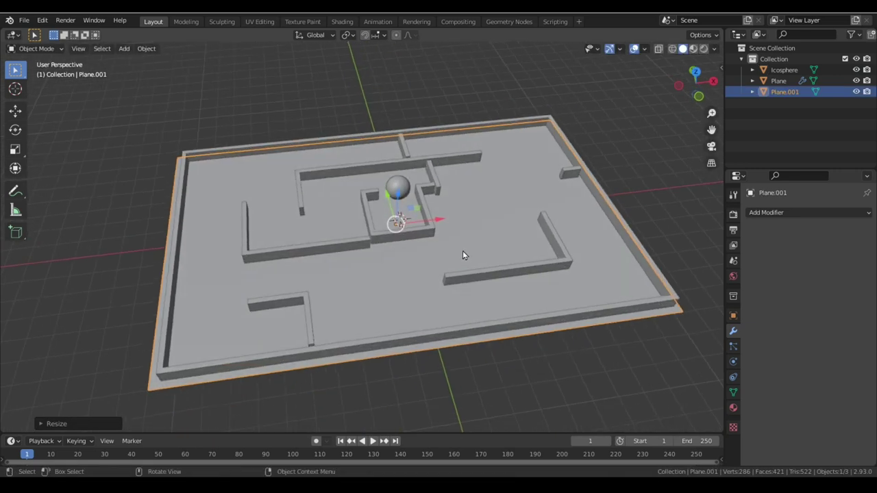
middle_drag(463, 251, 477, 266)
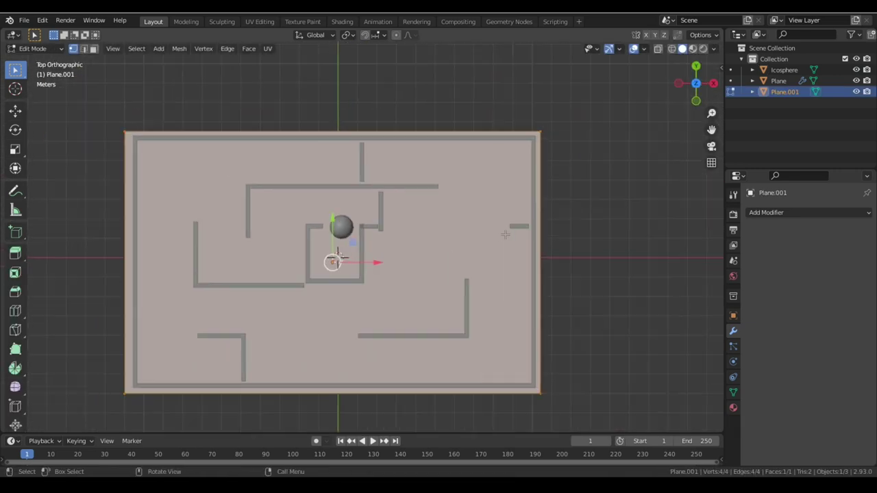
scroll(617, 171, up, 3)
Step: Loop-cut the floor and slide the new edge loop into position
key(ctrl+r)
click(366, 266)
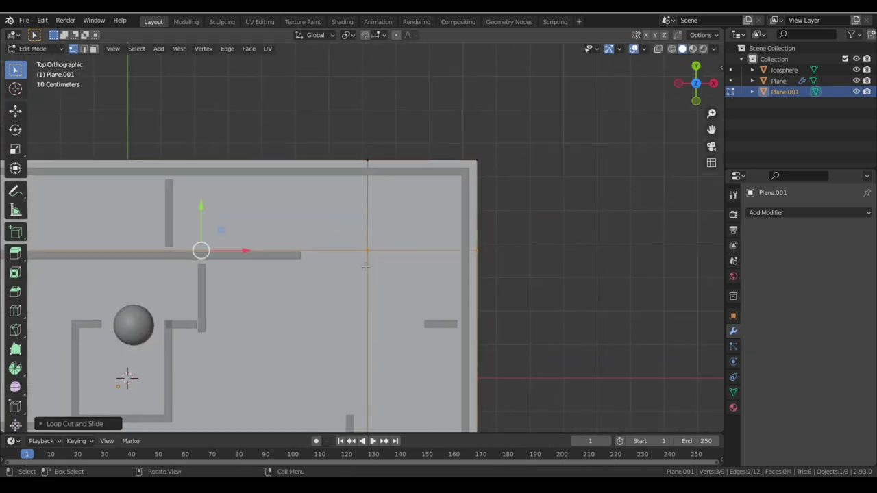
click(439, 263)
scroll(472, 293, down, 2)
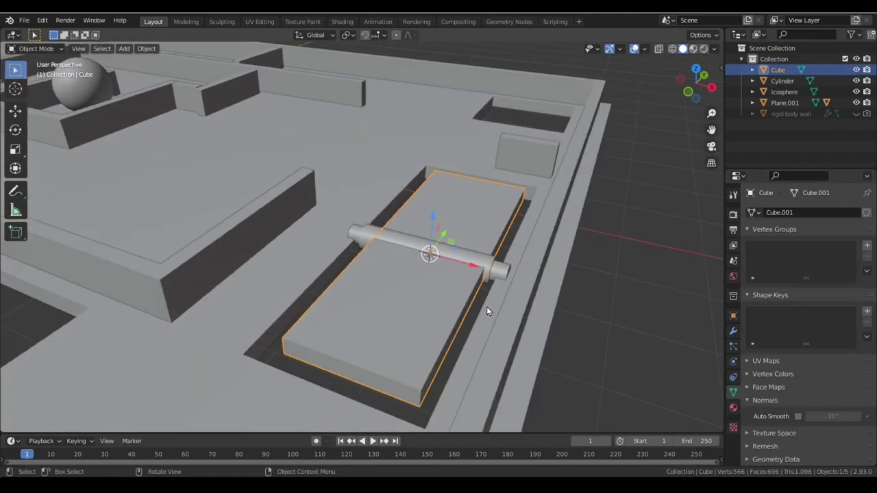
Step: Rotate the slab and its rod about the global X axis
key(r)
key(x)
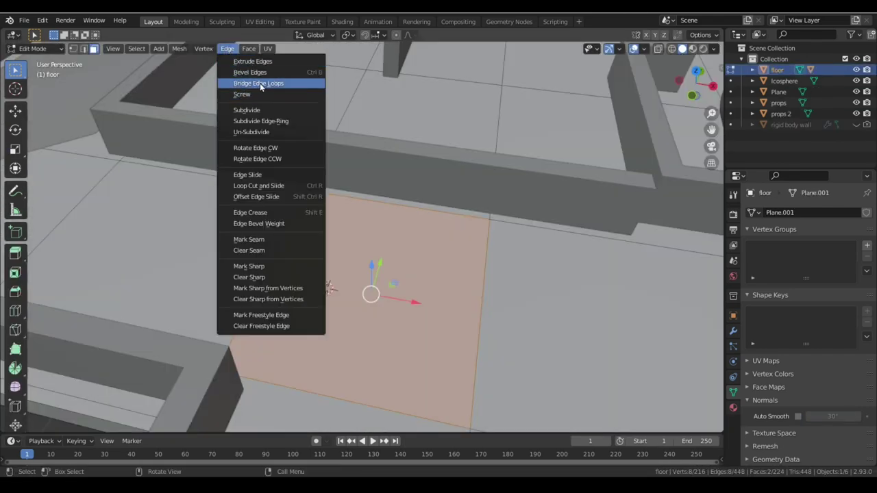
Step: Bridge the selected floor edge loops so walls line the square hole
click(260, 83)
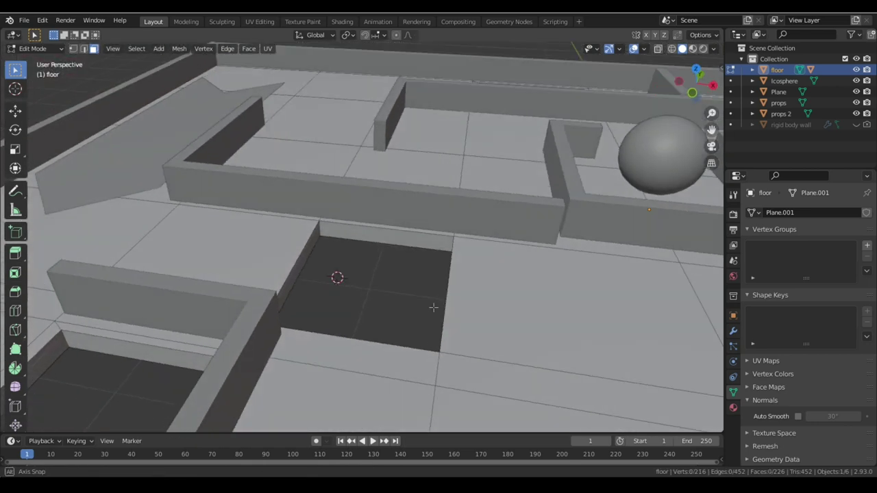
middle_drag(433, 308, 410, 321)
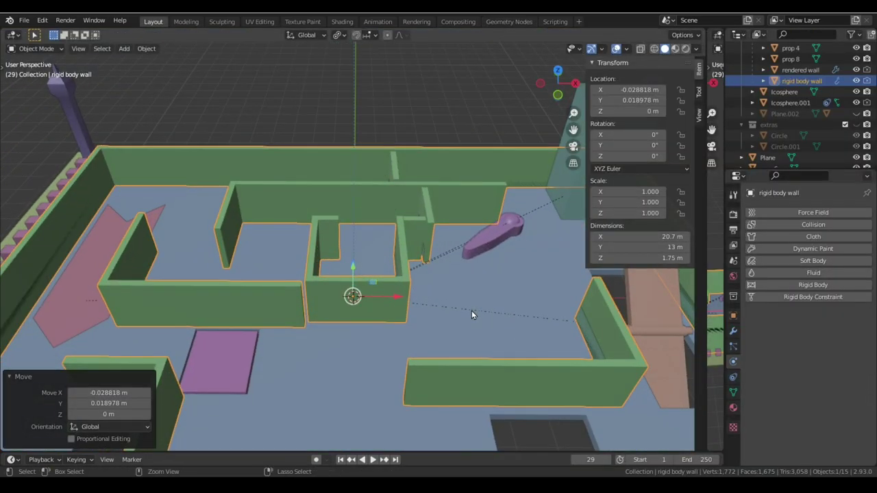
Step: Apply the wall's location so it reads 0 m, then add a Rigid Body to it
key(ctrl+a)
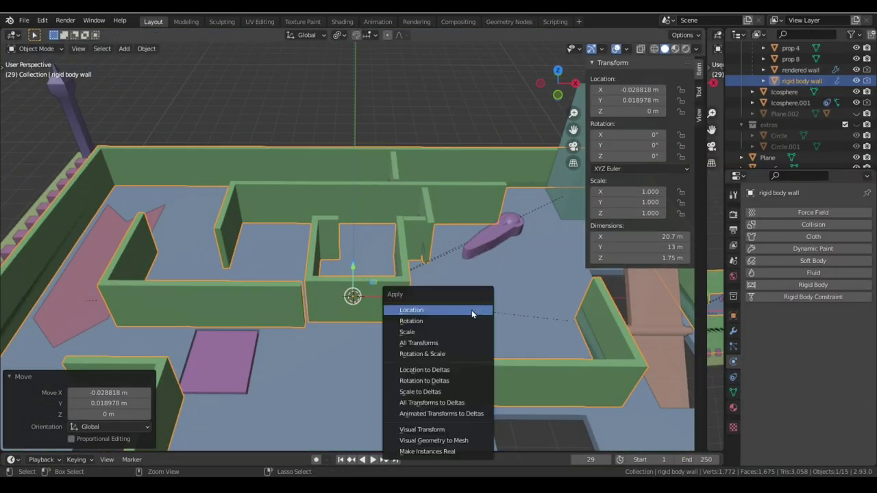
click(454, 314)
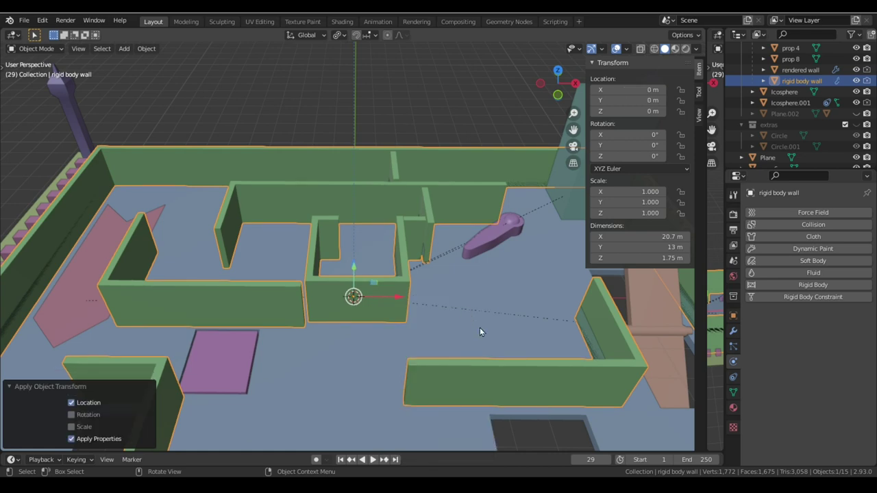
middle_drag(480, 328, 547, 281)
middle_drag(508, 316, 528, 310)
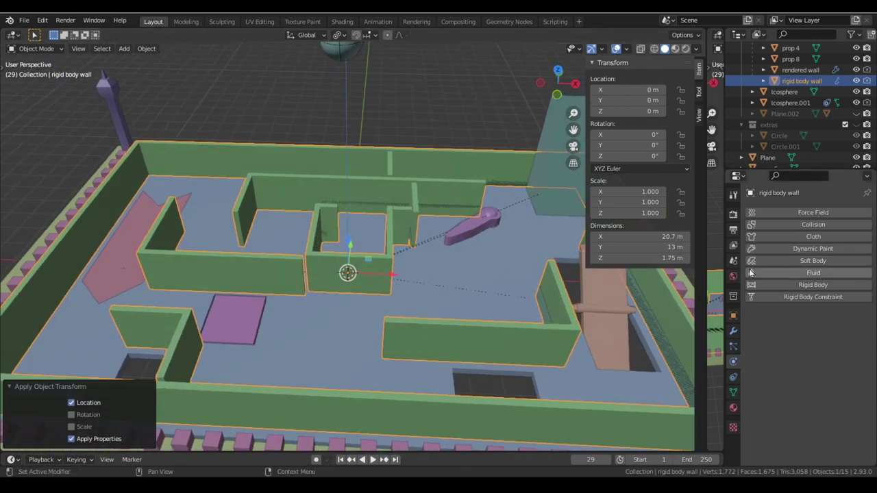
click(805, 288)
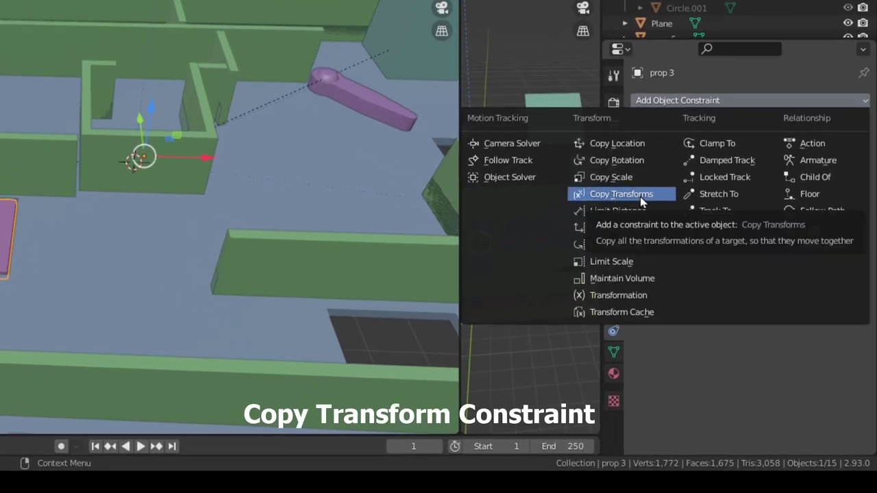
Step: Give prop 3 a Copy Transforms constraint targeting floor with Before Original mix, then test-tilt the floor
click(642, 199)
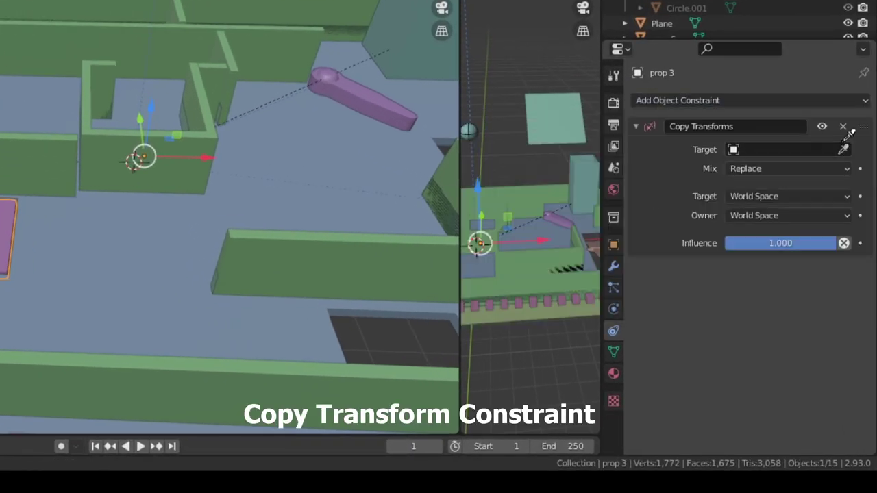
click(133, 250)
click(774, 189)
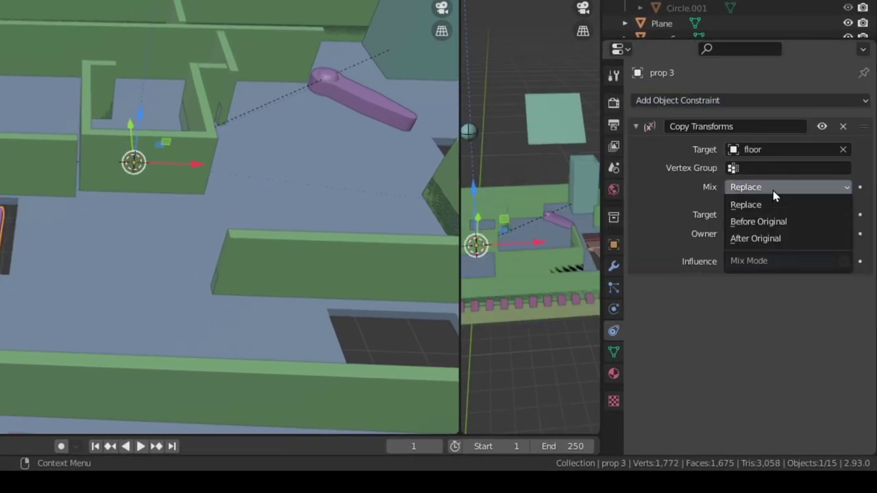
click(766, 224)
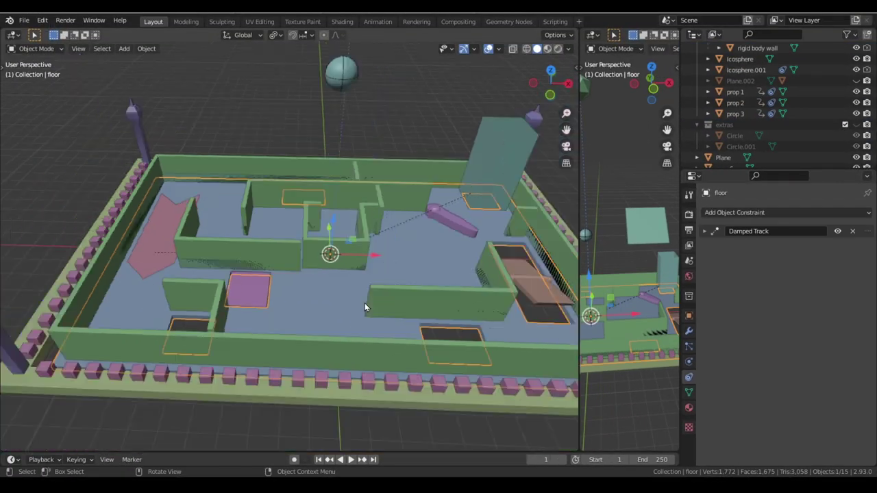
key(r)
key(r)
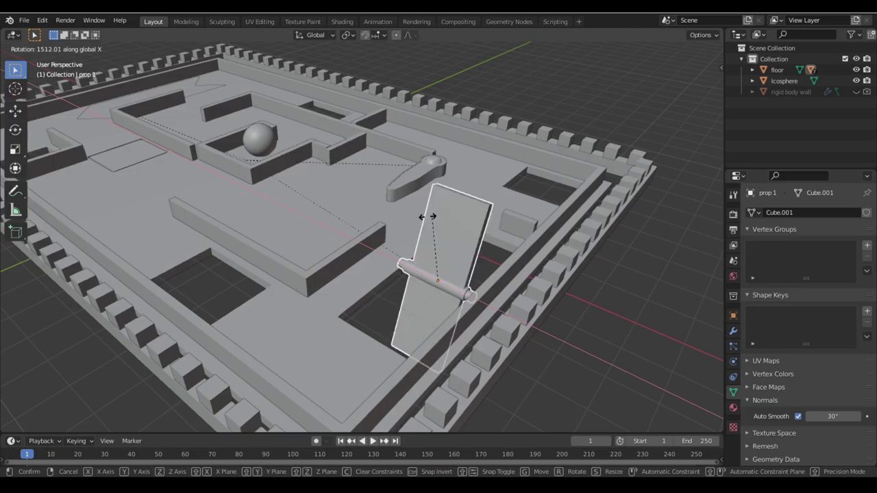
key(Escape)
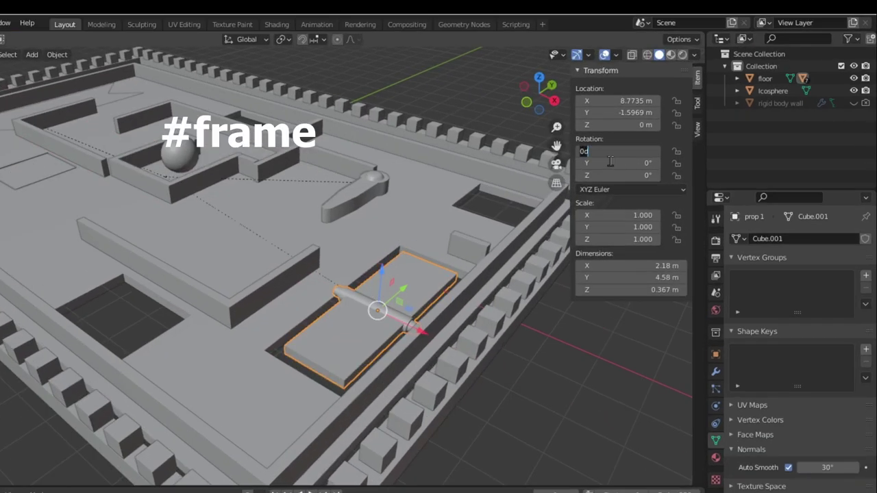
Step: Give prop 1's X rotation a #frame*.5 driver so the flap spins during playback
click(639, 135)
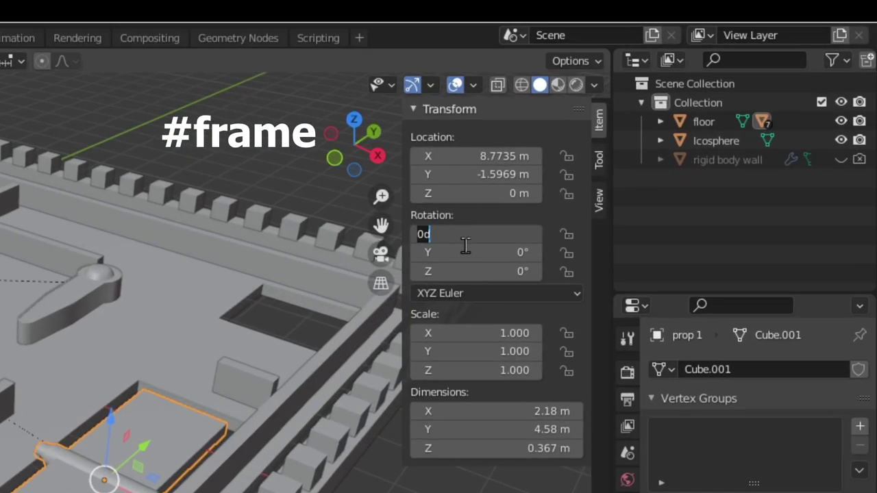
key(Return)
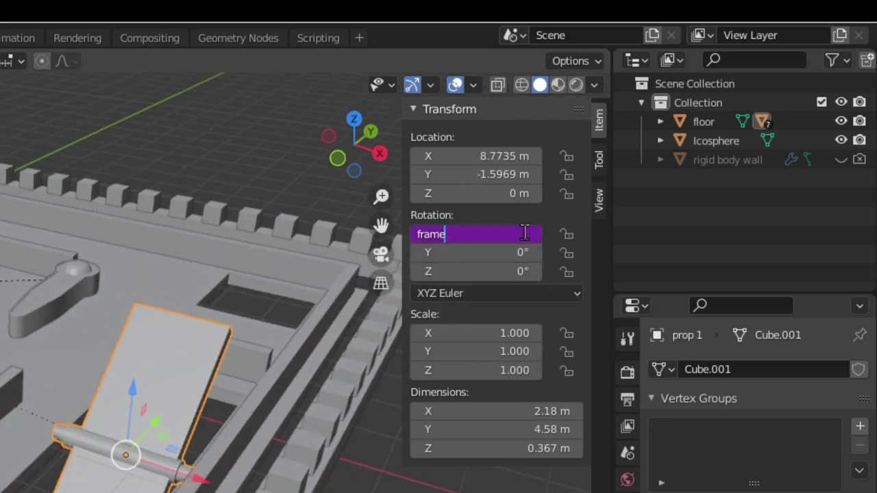
key(Return)
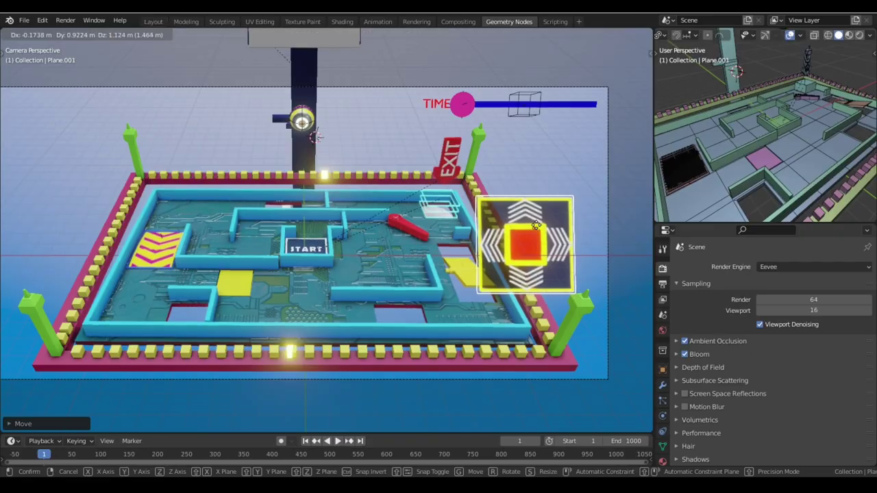
drag(537, 225, 499, 323)
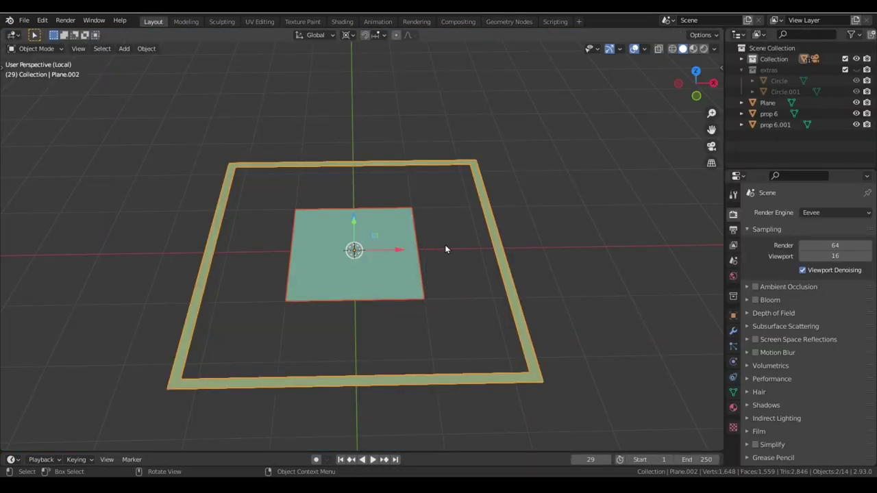
Step: Parent the teal square to the green frame as Object, then test it with a cancelled move
key(ctrl+p)
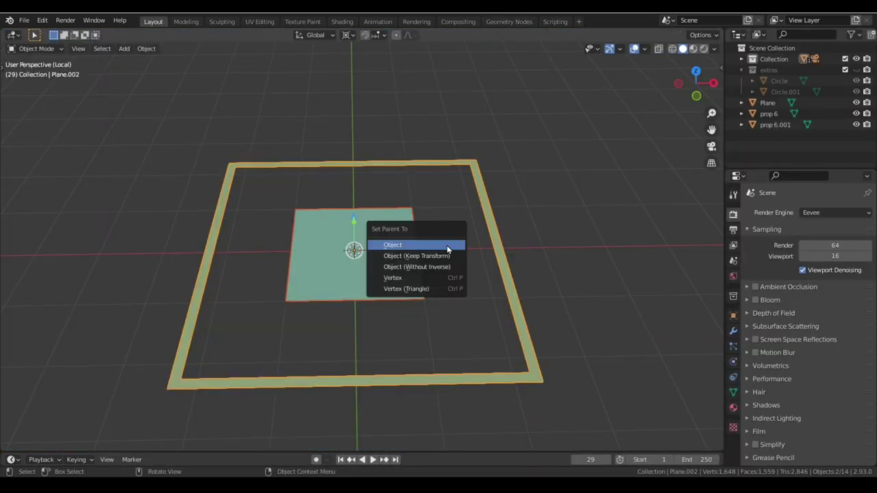
shift+middle_drag(397, 251, 458, 293)
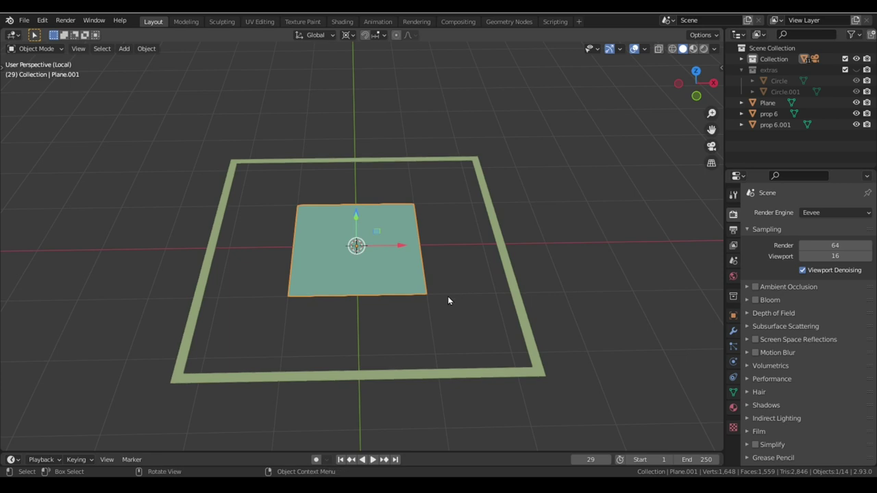
key(g)
key(Escape)
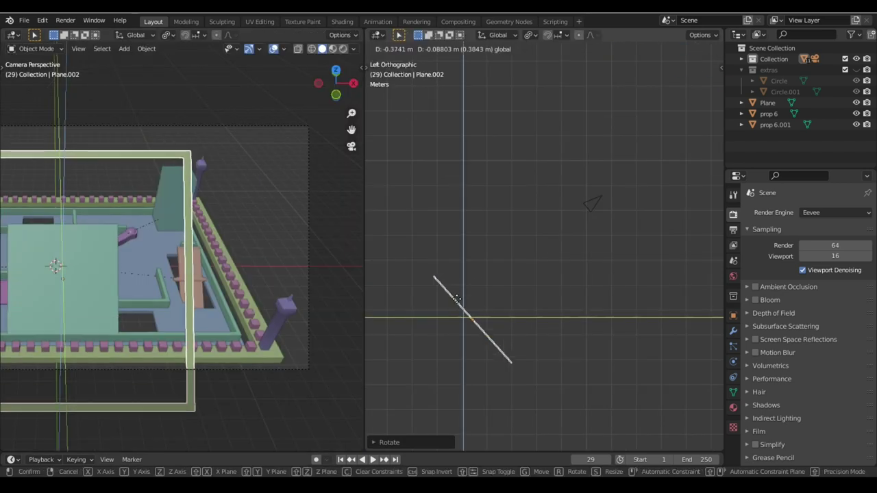
Step: Turn the controller plane toward the camera, shift it right and shrink it to half size
click(599, 340)
key(g)
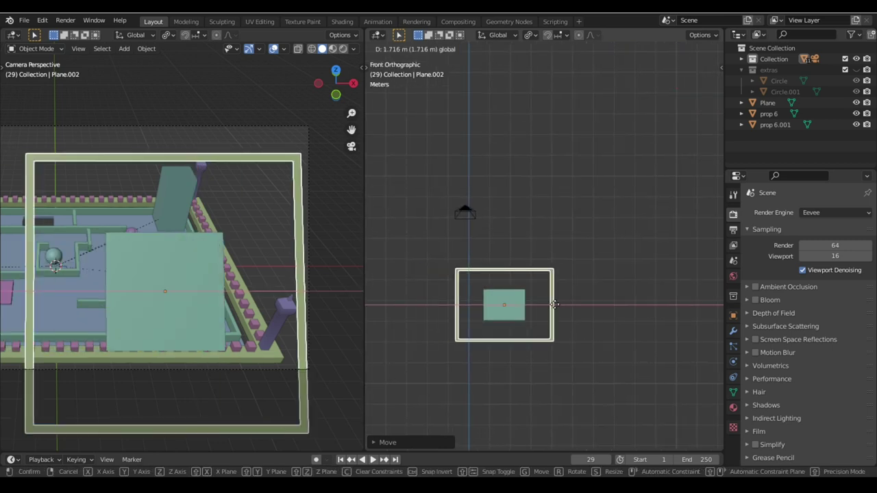
click(639, 385)
key(Tab)
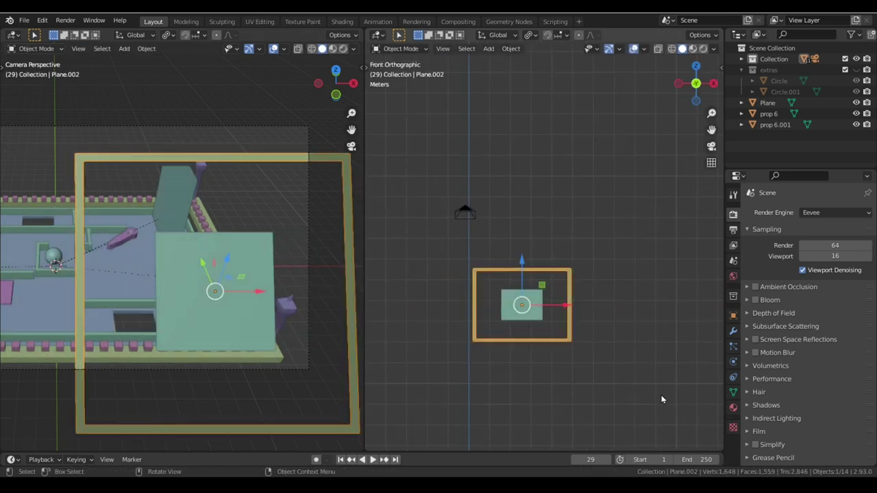
key(s)
click(594, 358)
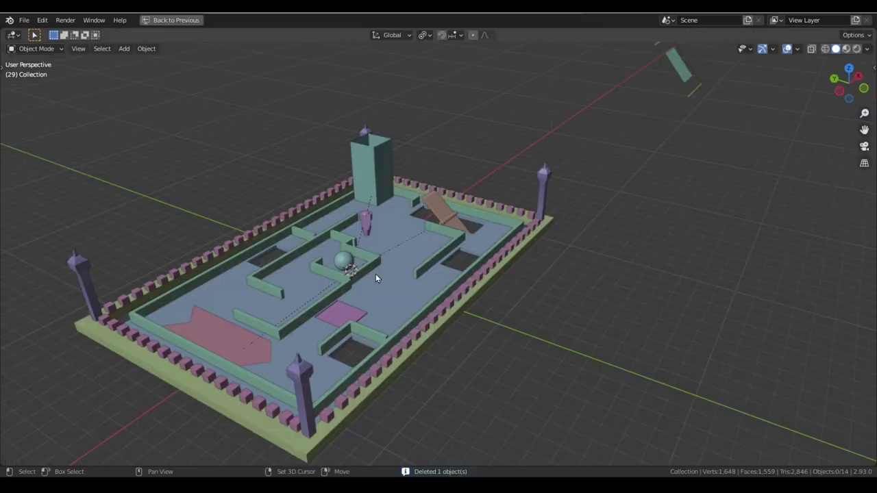
Step: Add an icosphere and raise it 3.5 m straight up above the board
key(shift+a)
mouse_move(350, 253)
click(435, 300)
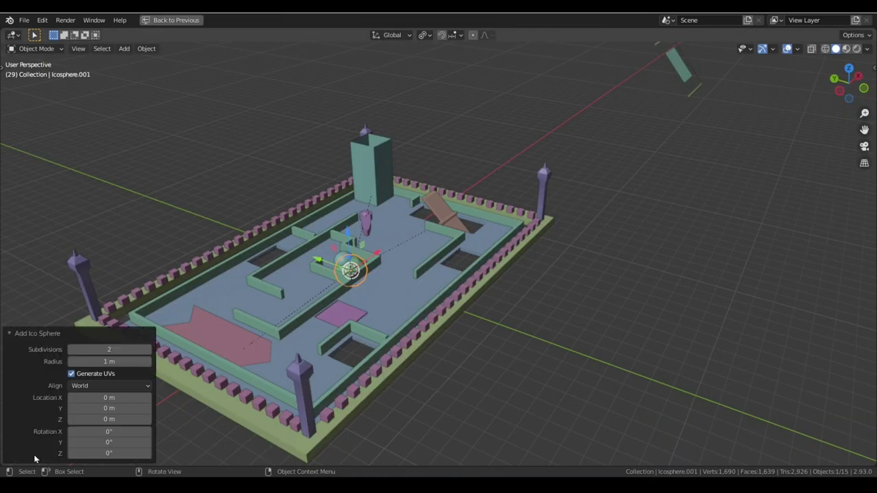
key(g)
key(z)
key(KP_3)
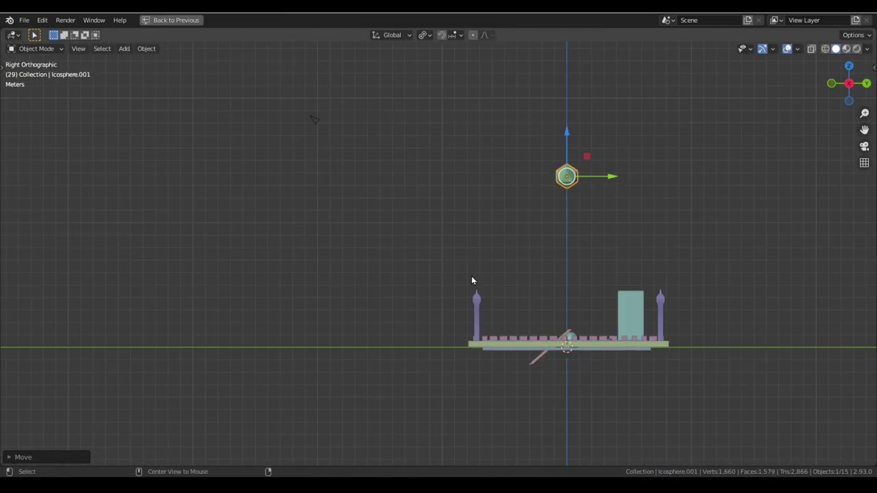
click(517, 103)
scroll(546, 254, up, 3)
middle_drag(555, 275, 525, 333)
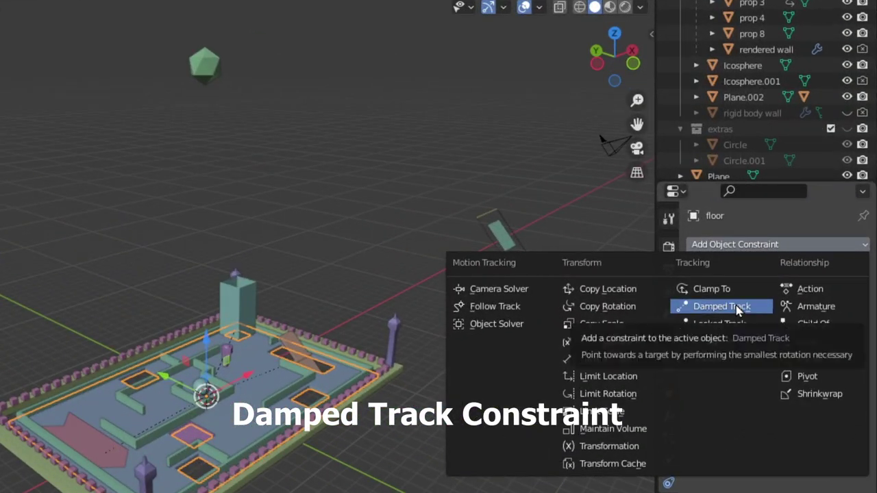
Step: Give the floor a Damped Track constraint targeting Icosphere.001 along its Z axis
click(769, 255)
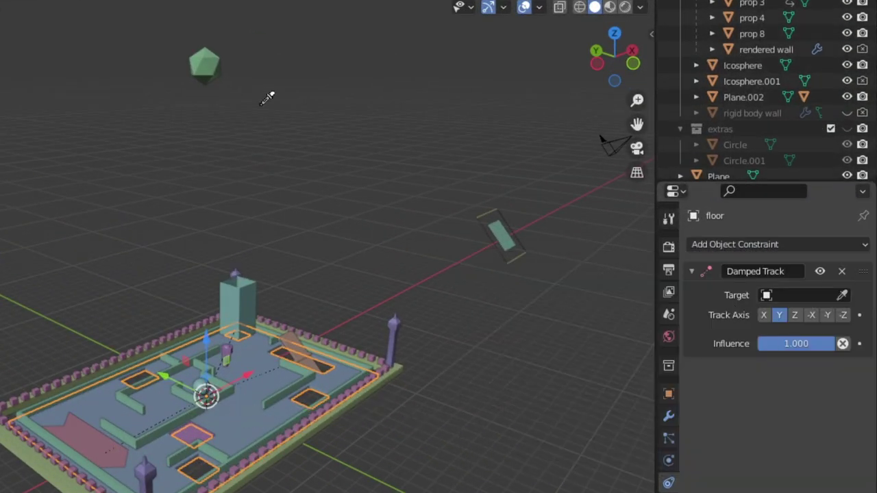
click(219, 62)
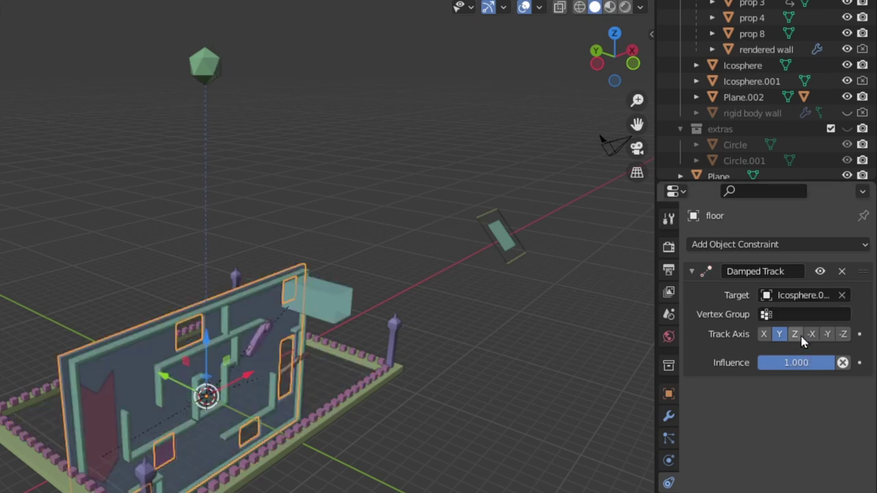
click(798, 335)
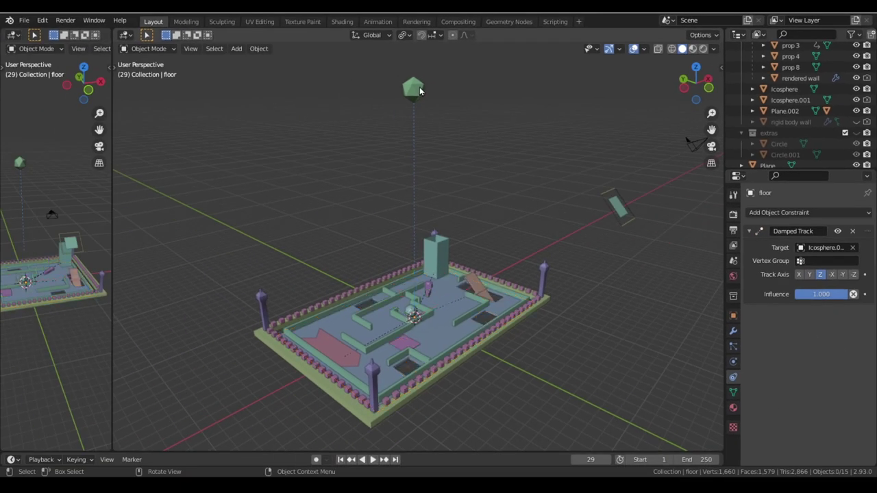
Step: Move Icosphere.001 horizontally in XY while keeping its height
click(418, 90)
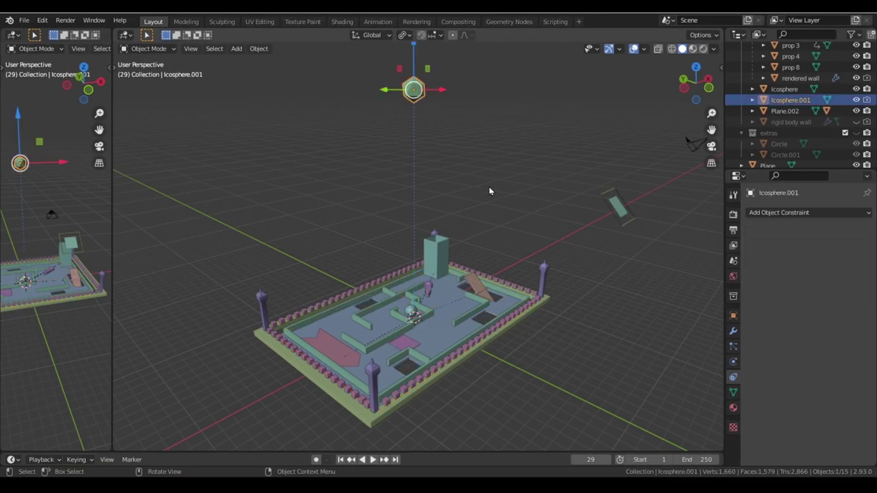
key(g)
key(shift+z)
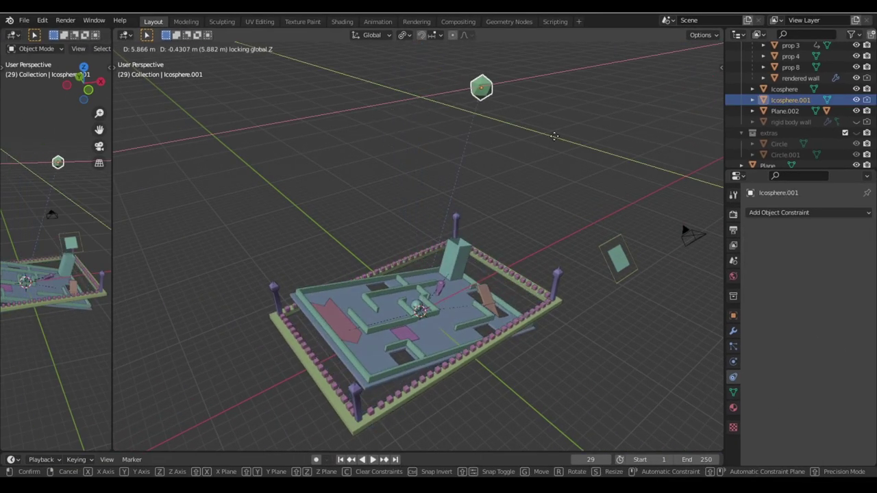
click(459, 138)
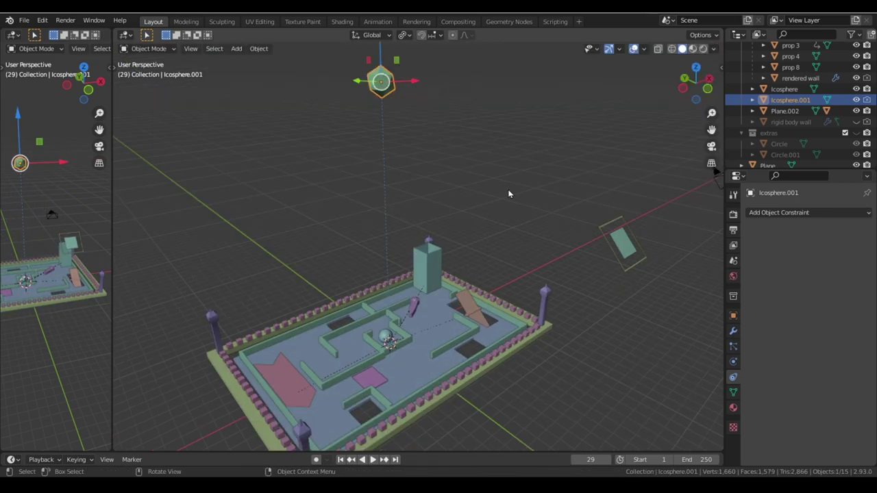
Step: Add a Copy Location constraint to Icosphere.001 targeting Plane.001 with Offset enabled
click(386, 80)
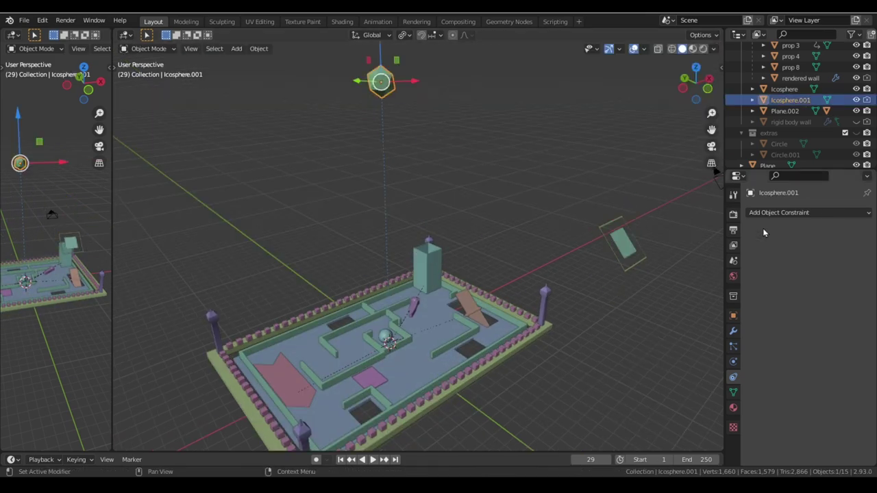
click(781, 213)
click(623, 244)
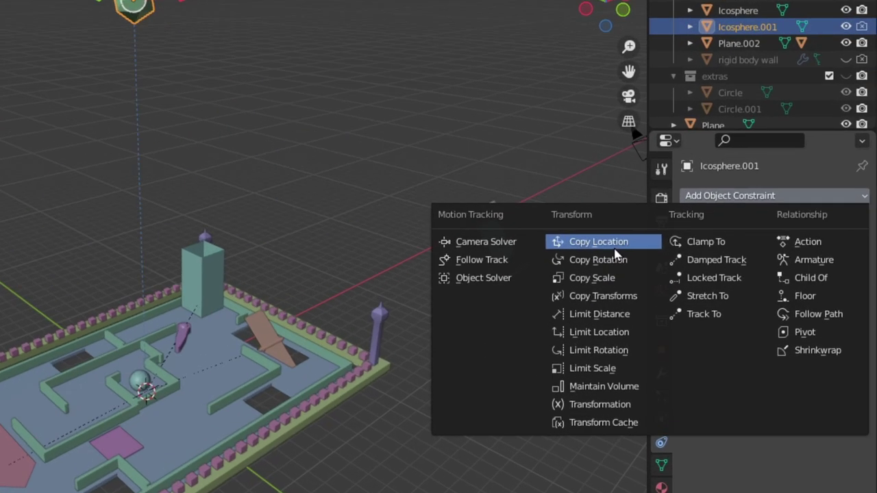
click(700, 250)
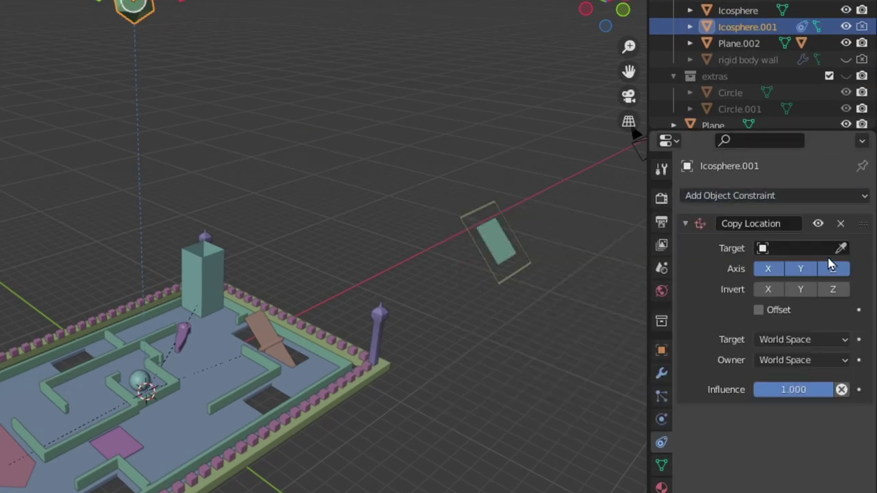
click(531, 248)
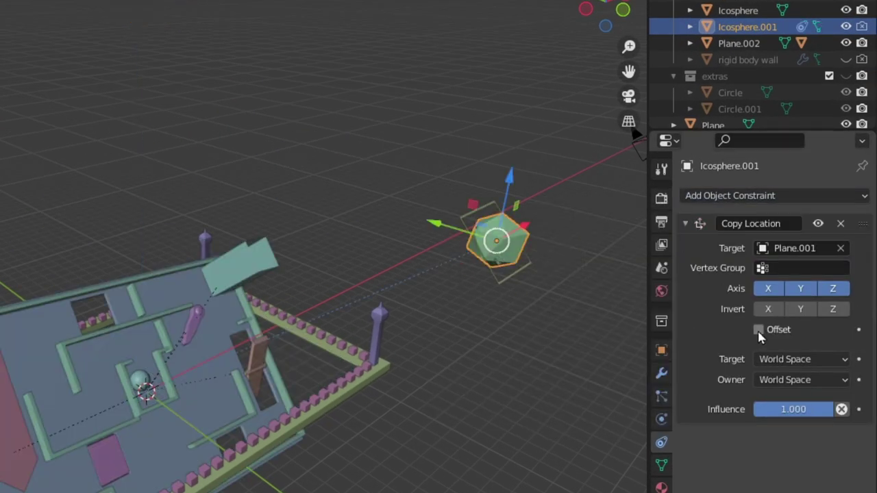
click(759, 331)
Step: Set the constraint's Owner and Target spaces to Local Space, then grab Plane.001 to test
scroll(433, 251, down, 3)
middle_drag(434, 252, 465, 319)
click(802, 359)
click(794, 380)
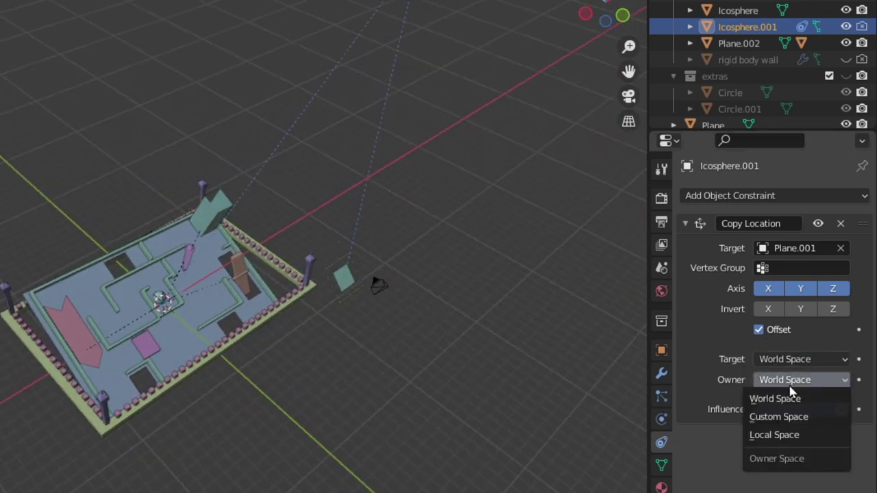
click(774, 414)
click(801, 359)
click(774, 413)
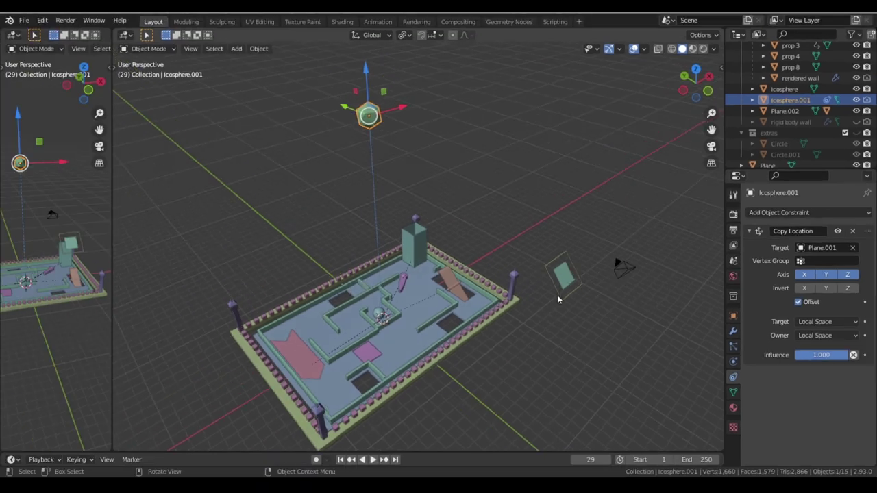
click(411, 287)
key(g)
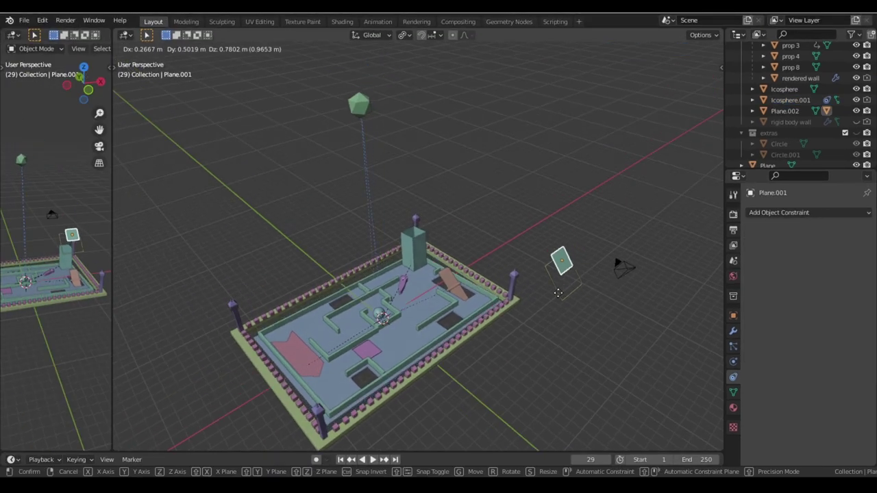
Step: Widen the left viewport into camera view of the maze, then move Plane.001 again
click(563, 318)
middle_drag(563, 318, 480, 322)
drag(112, 282, 303, 295)
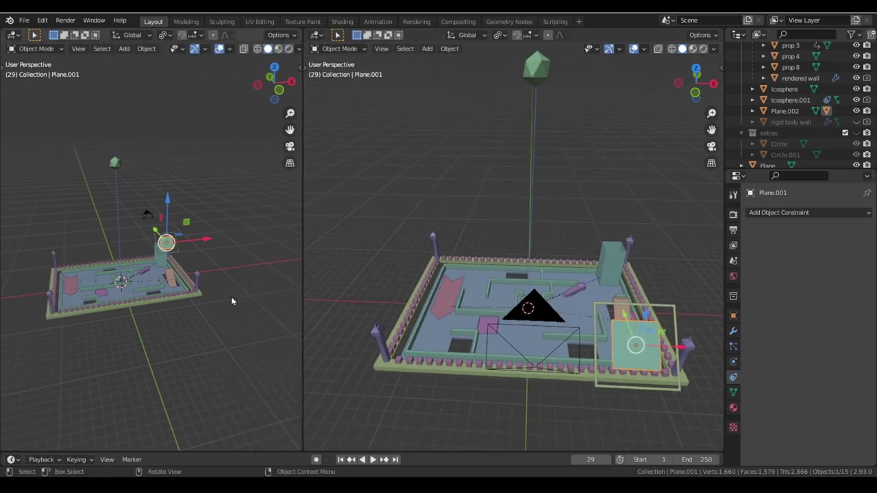
scroll(222, 298, up, 3)
key(KP_0)
scroll(195, 288, down, 4)
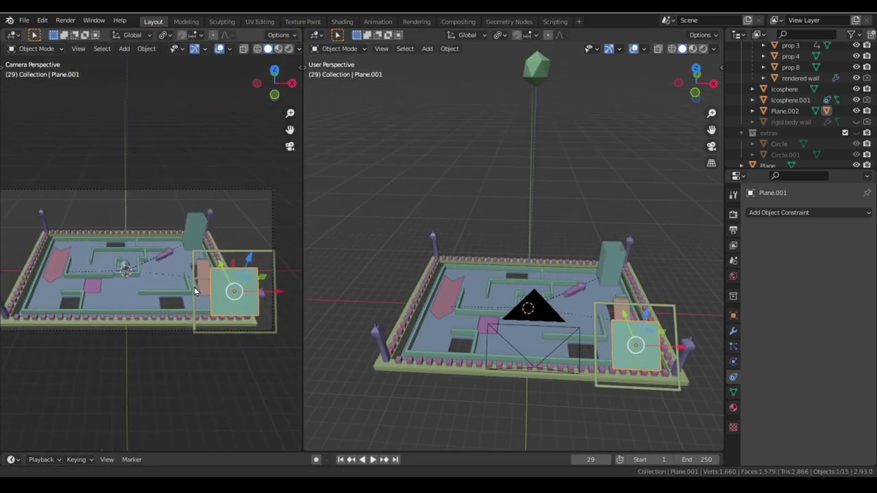
key(g)
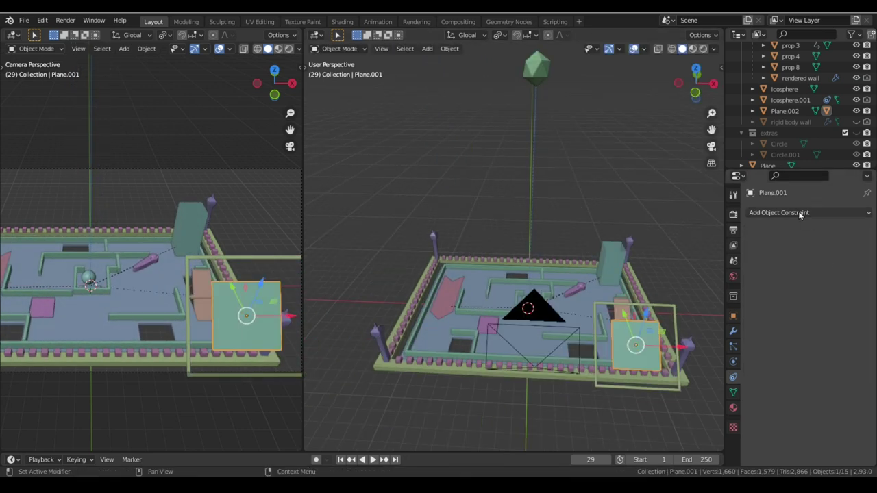
Step: Add a Limit Location constraint to Plane.001 with minimum -1 m, test it, and add rigid body to prop 2
click(798, 211)
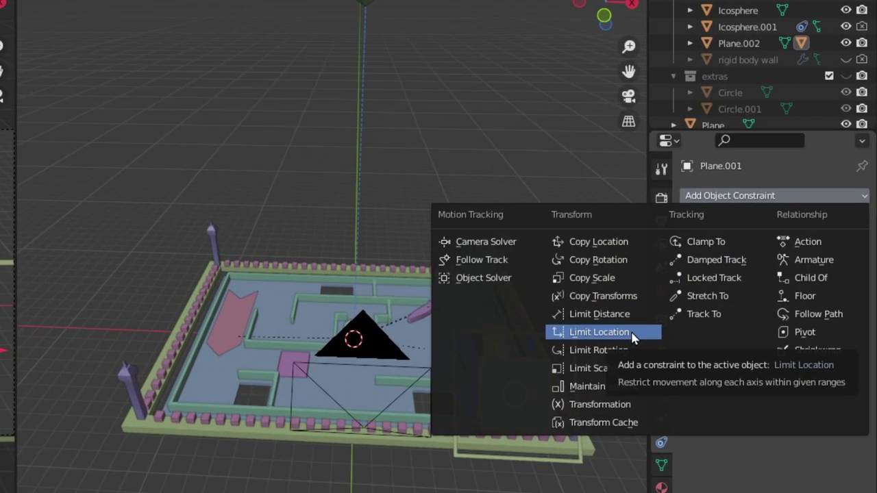
click(632, 332)
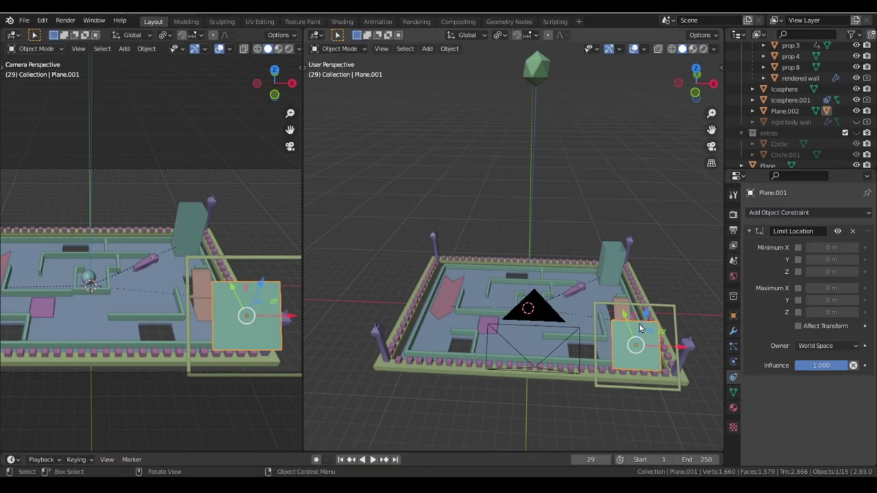
click(815, 248)
text(-)
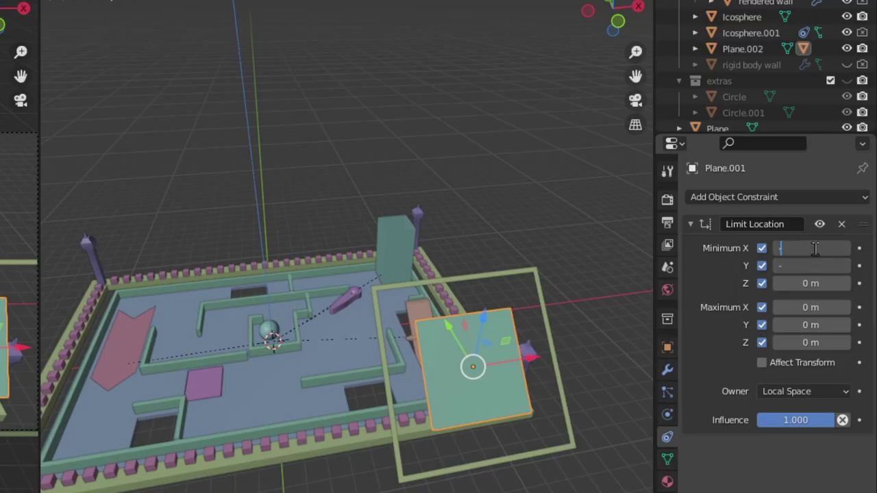
text(1)
key(Return)
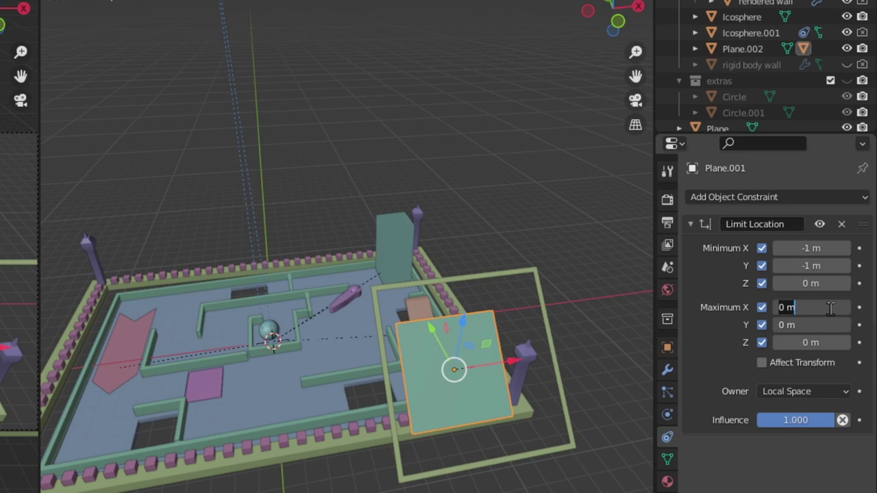
middle_drag(548, 337, 463, 385)
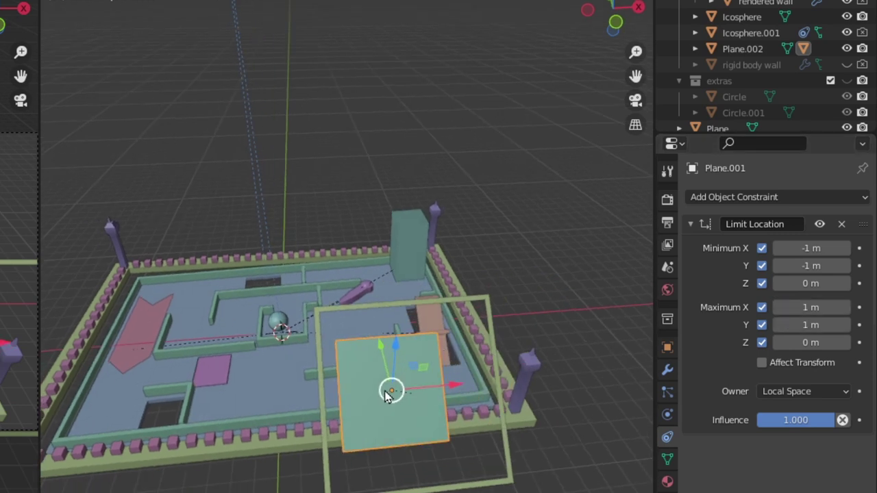
drag(387, 393, 345, 415)
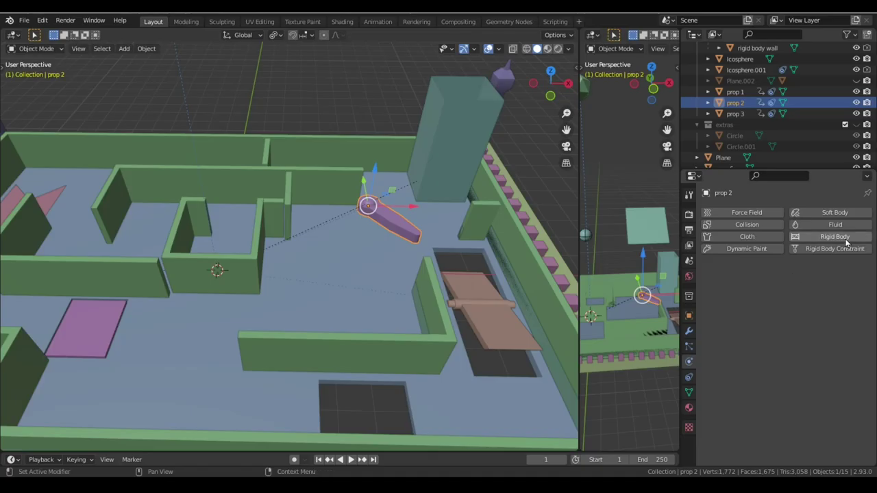
click(848, 237)
Step: Make prop 2 a passive rigid body and play the animation to watch the props
click(786, 306)
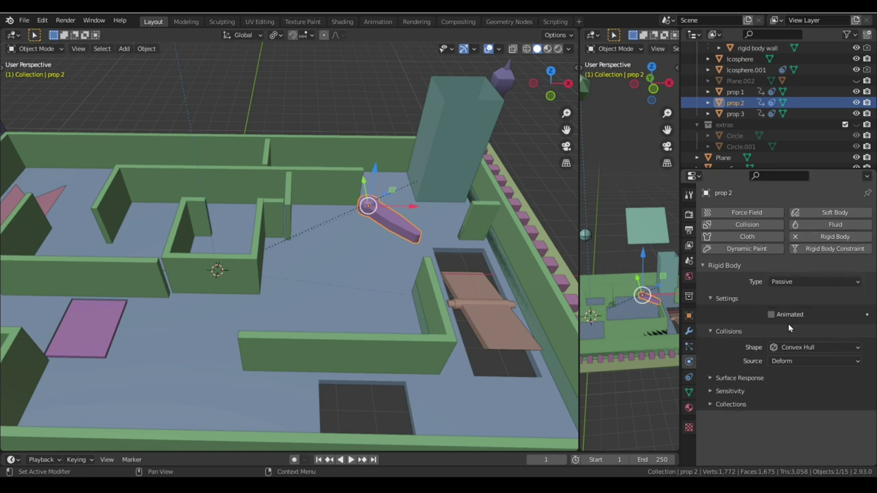
key(space)
click(483, 310)
key(space)
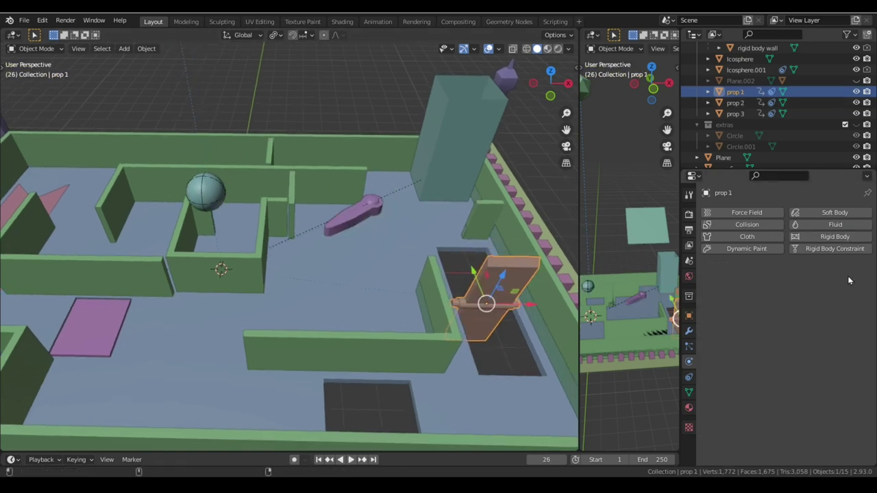
Step: Make prop 1 a passive rigid body with a Mesh collision shape
click(814, 281)
click(788, 306)
shift+middle_drag(357, 294, 378, 295)
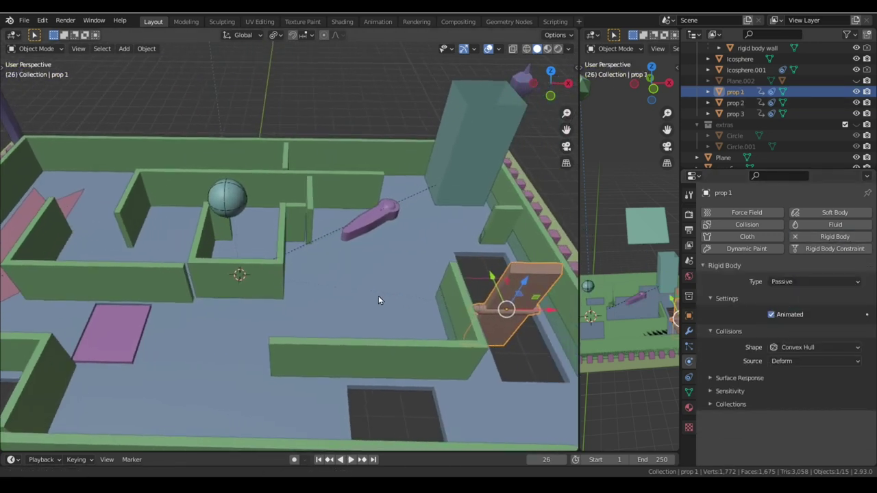
click(808, 348)
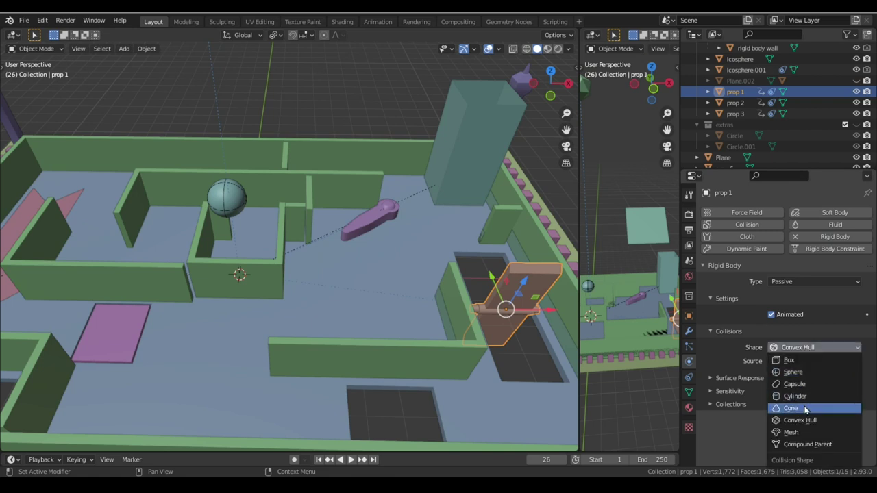
click(792, 432)
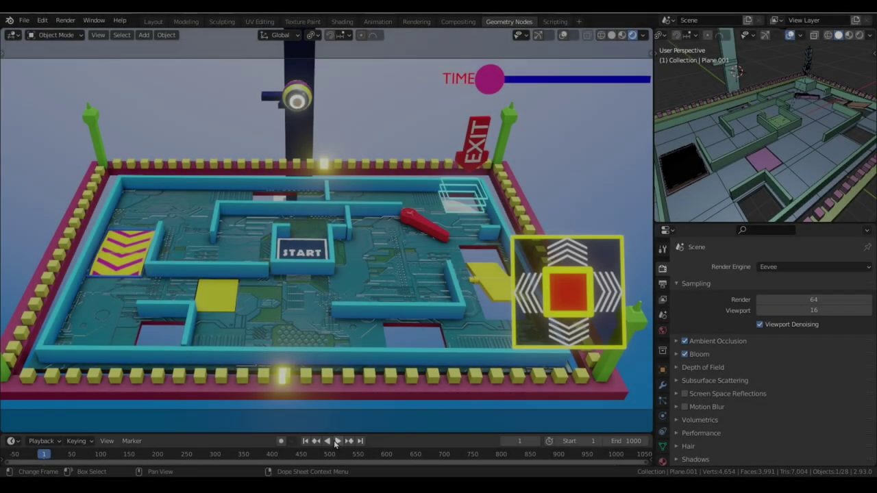
Step: Steer the board with the controller square during playback so the ball rolls toward EXIT
key(g)
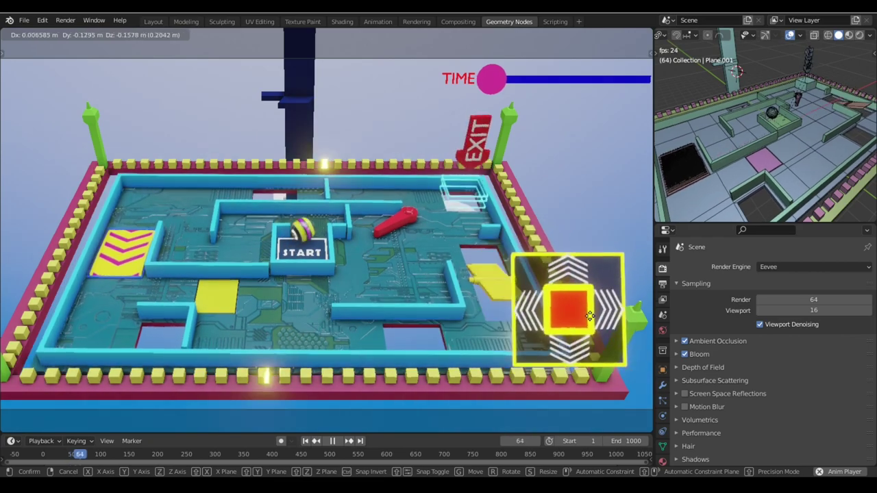